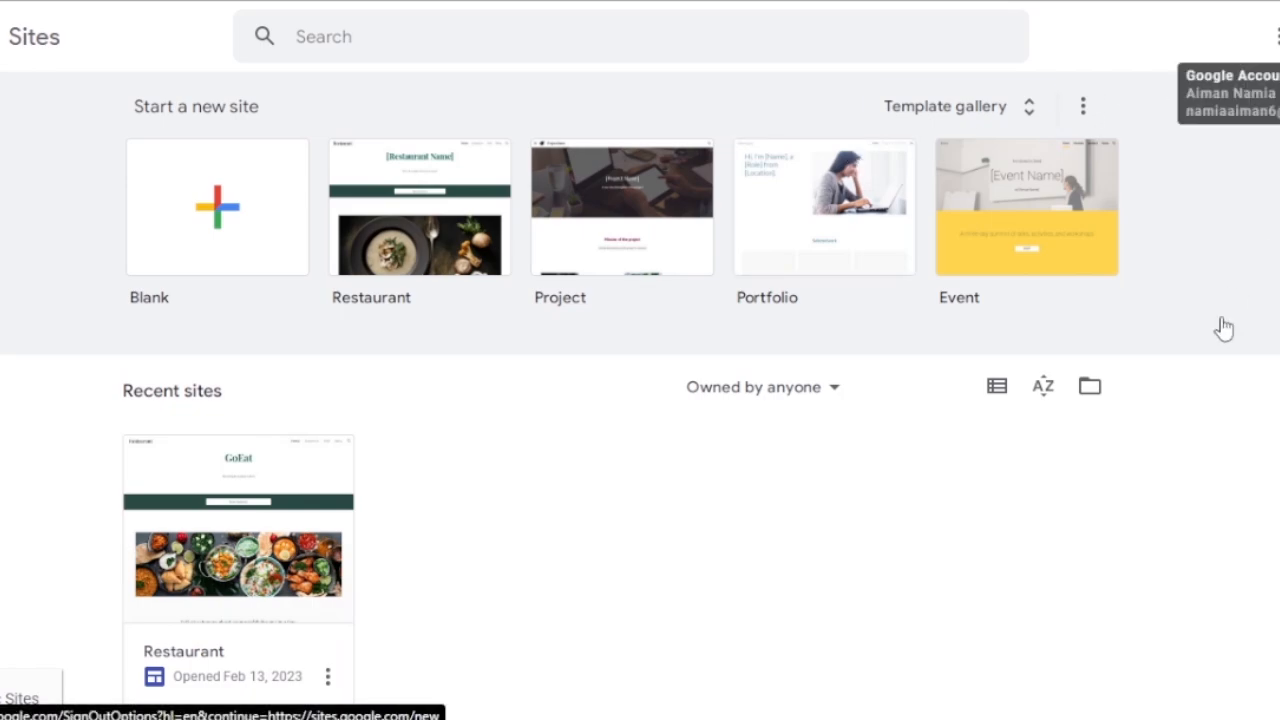
Open the full gallery of site templates.
scroll(640, 390, "down", 1)
scroll(640, 390, "up", 1)
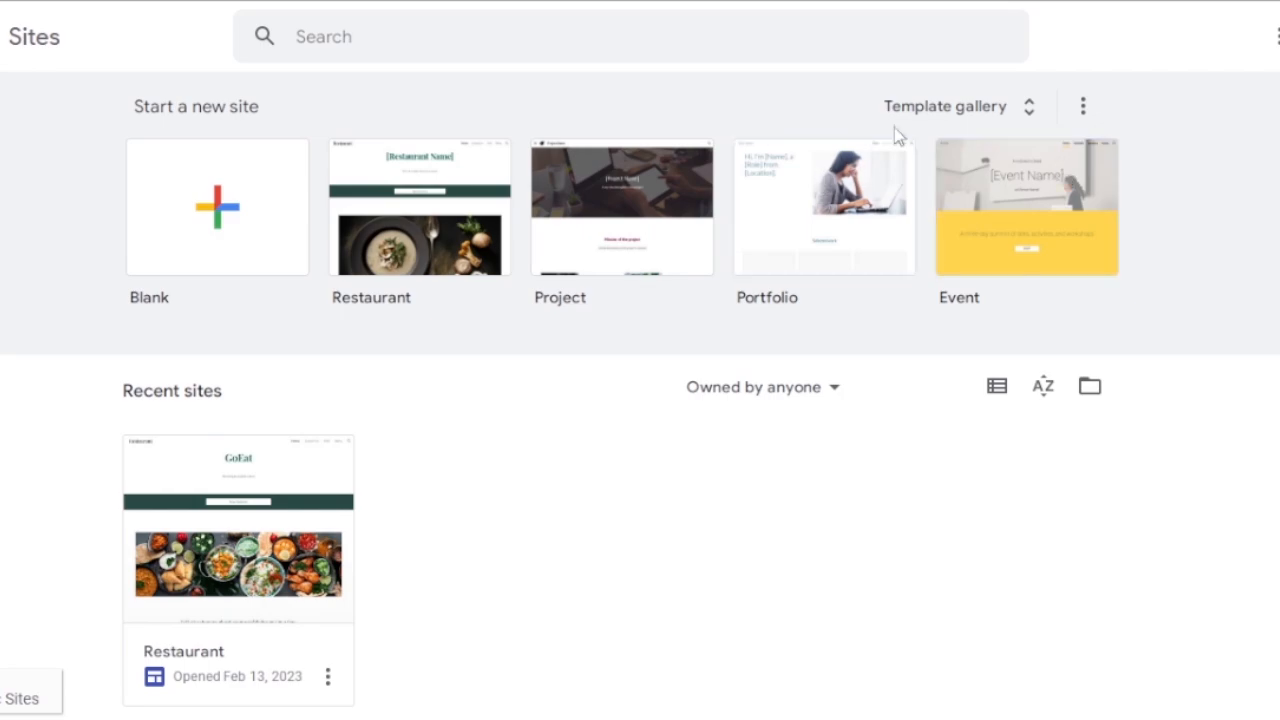
left_click(1012, 108)
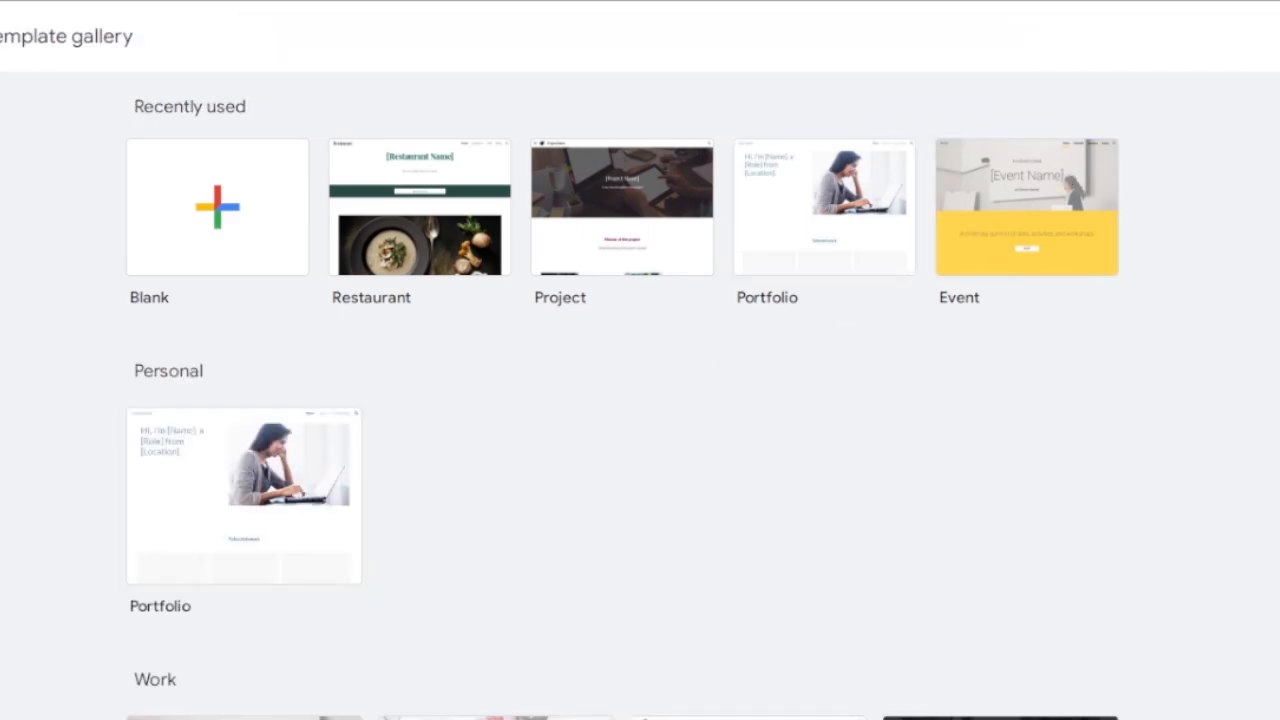
Examine the Personal, Work, Small business and Education templates available in the gallery.
scroll(822, 231, "down", 6)
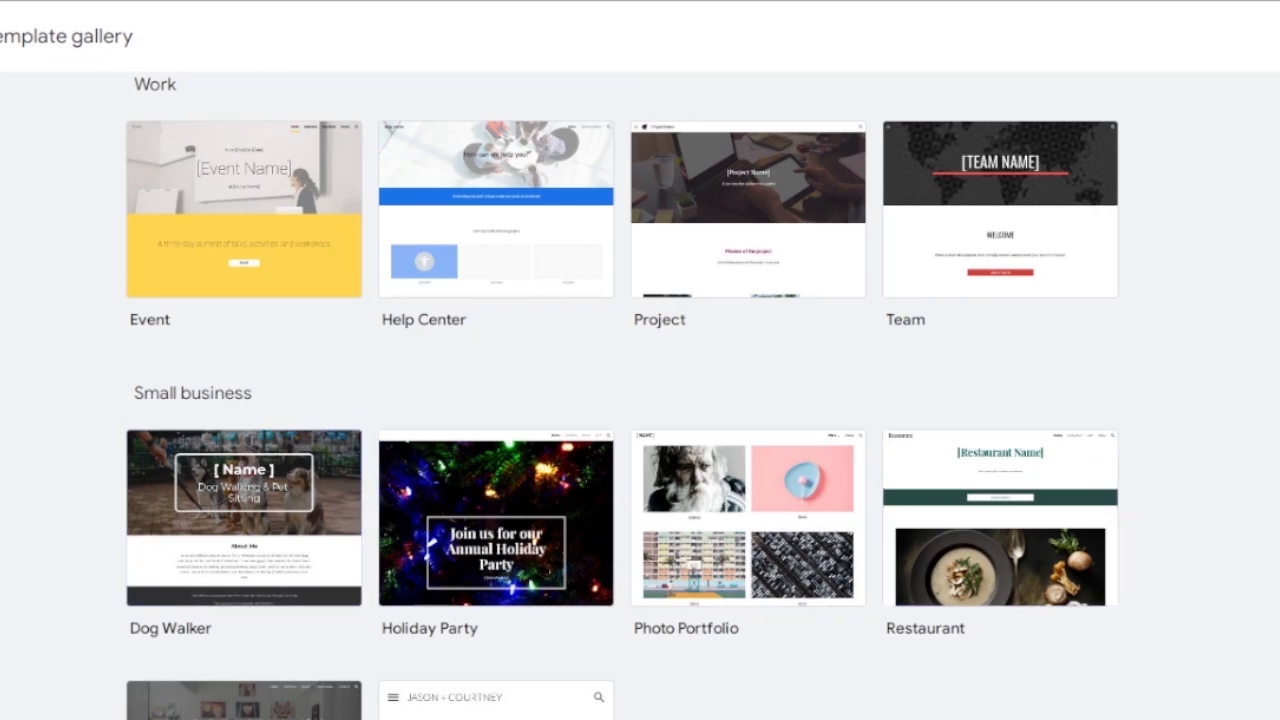
scroll(620, 400, "down", 5)
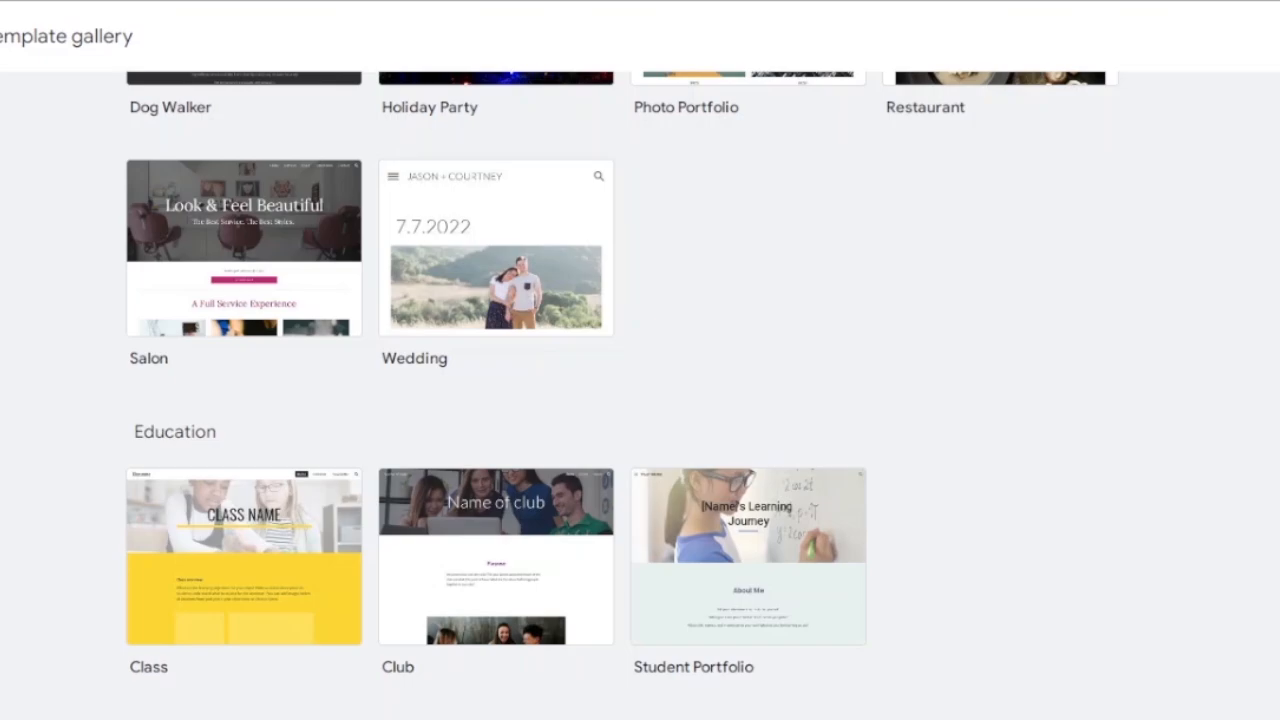
scroll(640, 396, "up", 5)
scroll(640, 396, "down", 5)
scroll(640, 396, "up", 9)
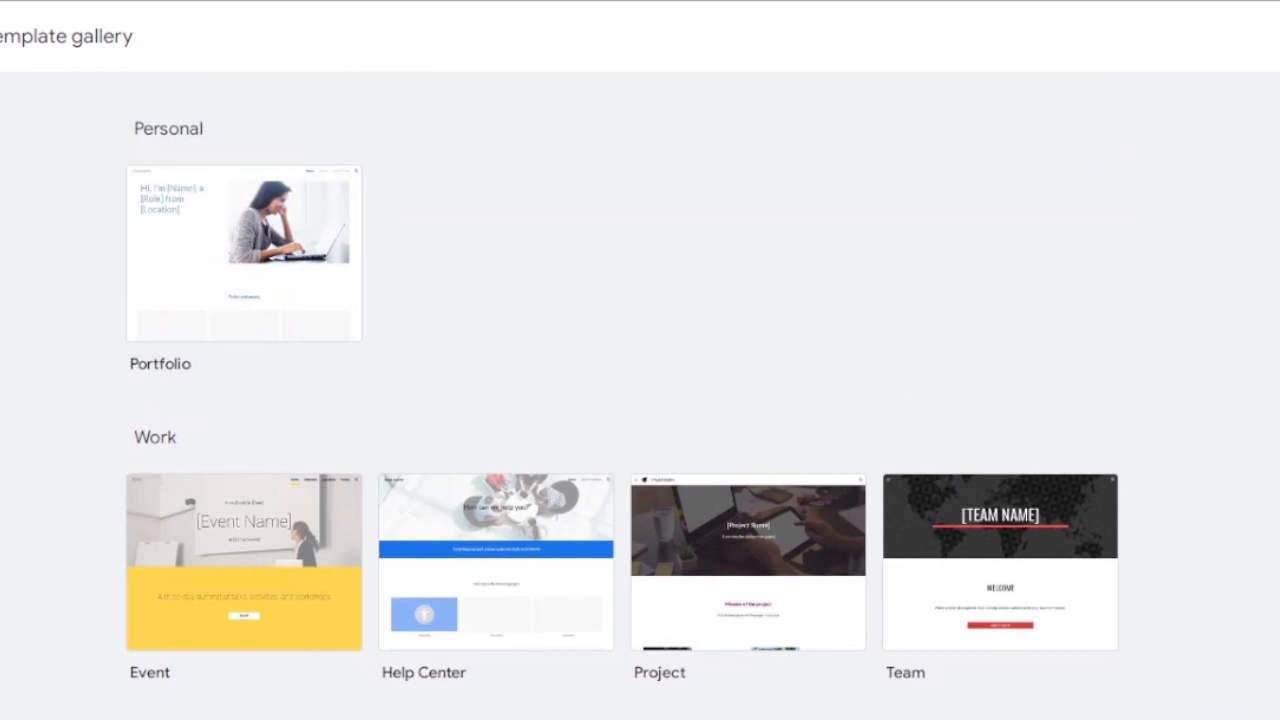
scroll(640, 396, "up", 3)
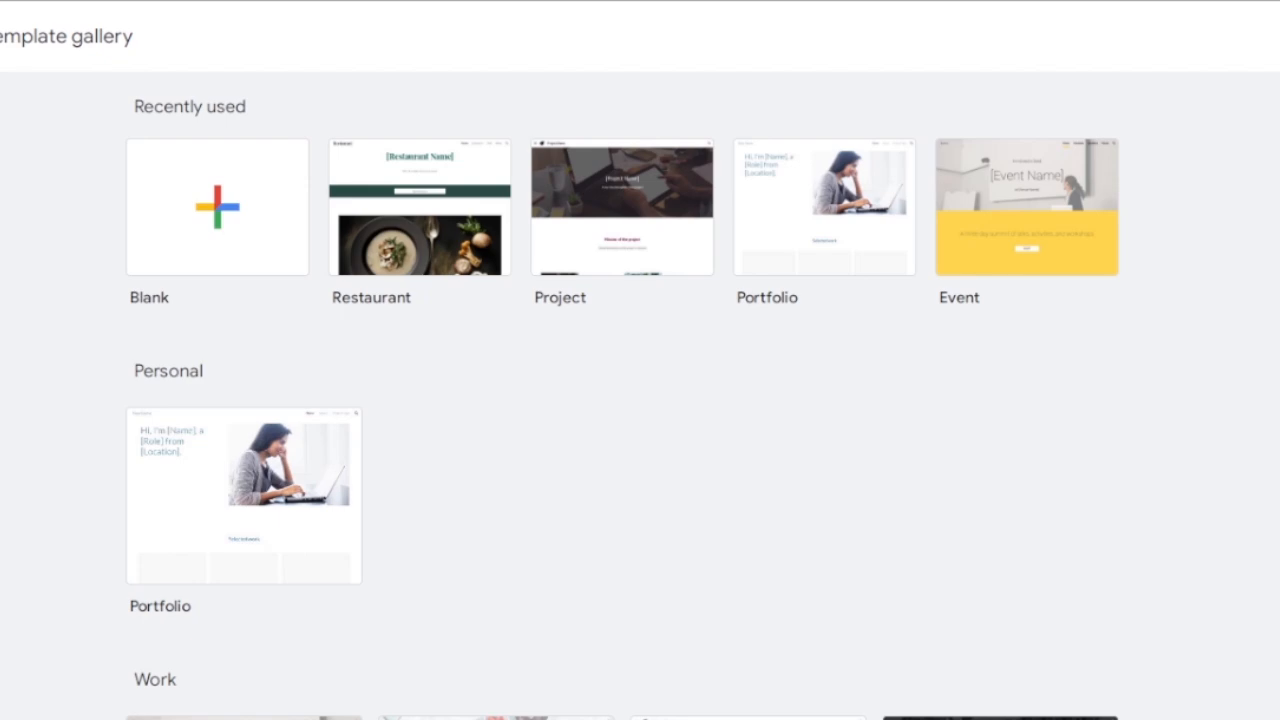
scroll(640, 396, "down", 5)
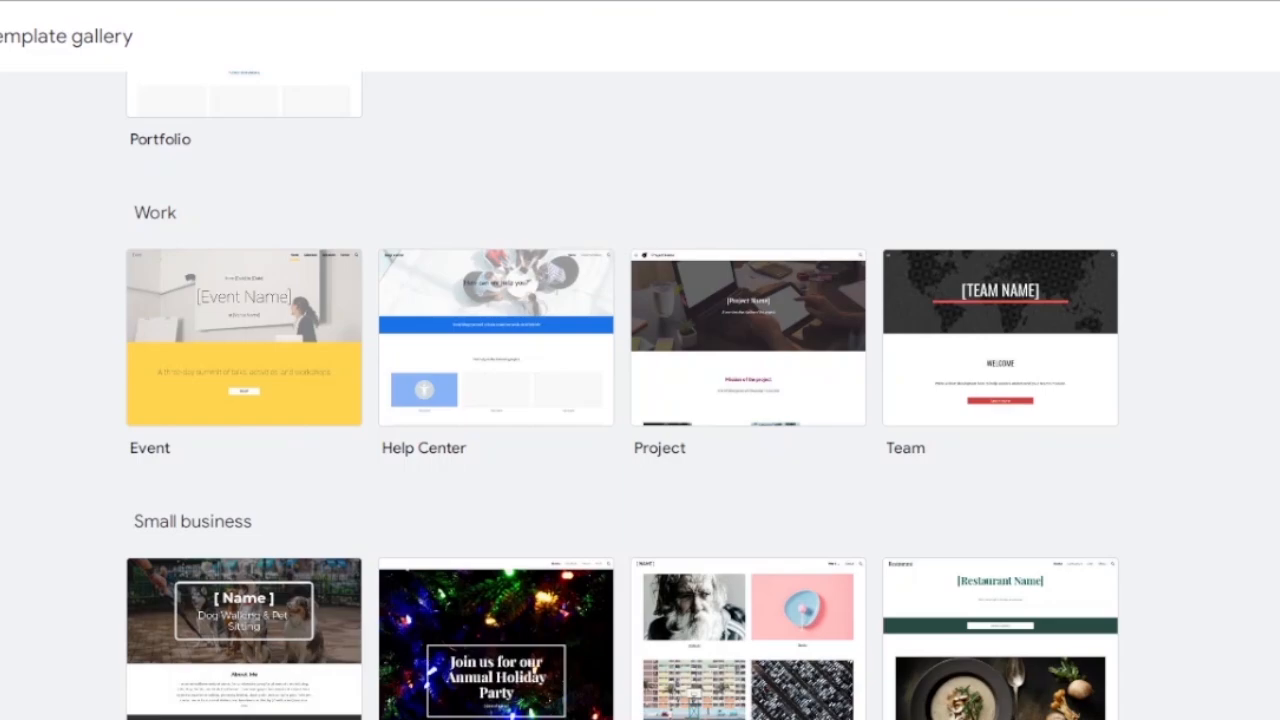
scroll(623, 395, "down", 5)
scroll(623, 395, "up", 1)
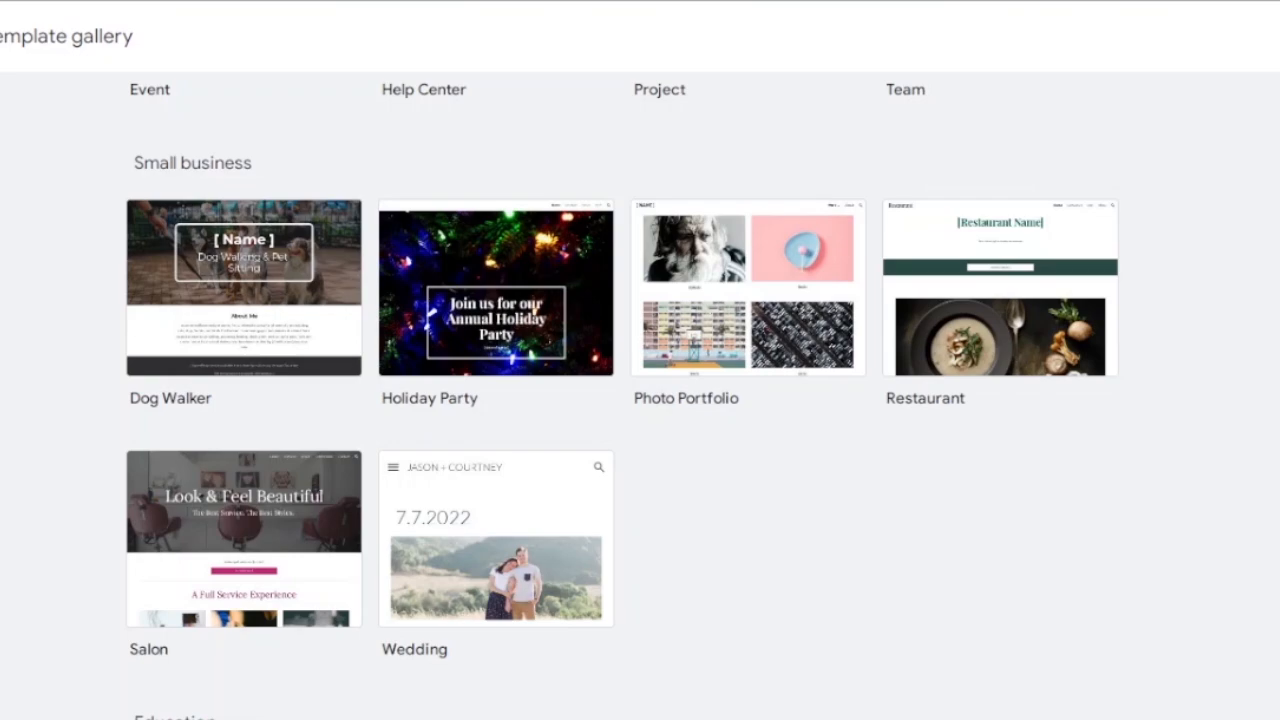
scroll(622, 384, "up", 1)
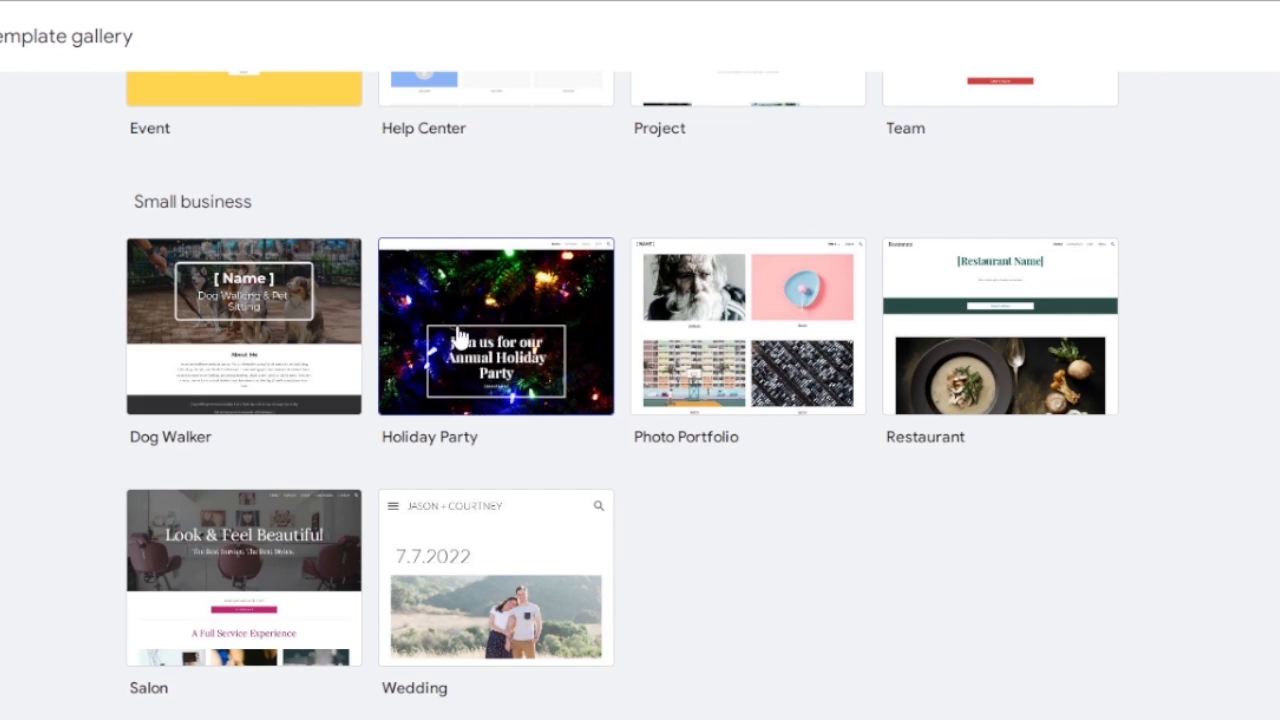
Create a new site from the Holiday Party template in the Small business category.
left_click(485, 346)
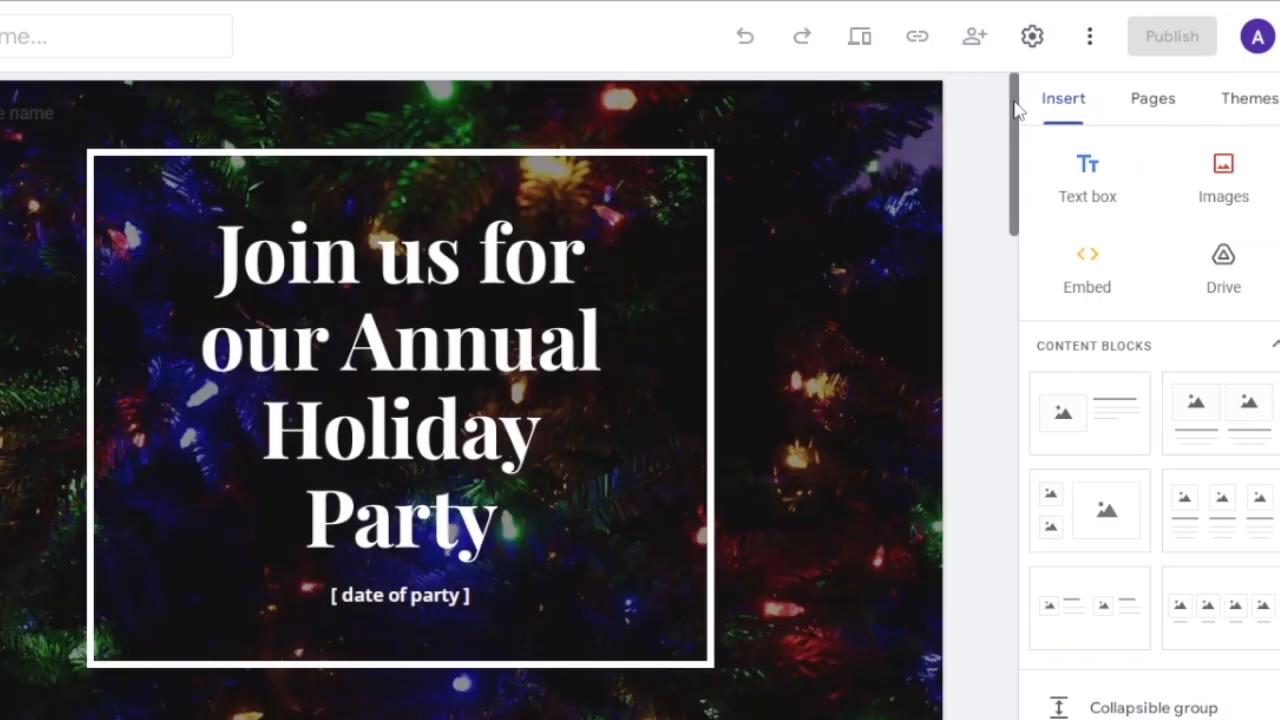
mouse_move(1016, 108)
left_mouse_down()
mouse_move(991, 531)
mouse_move(1010, 92)
left_mouse_up()
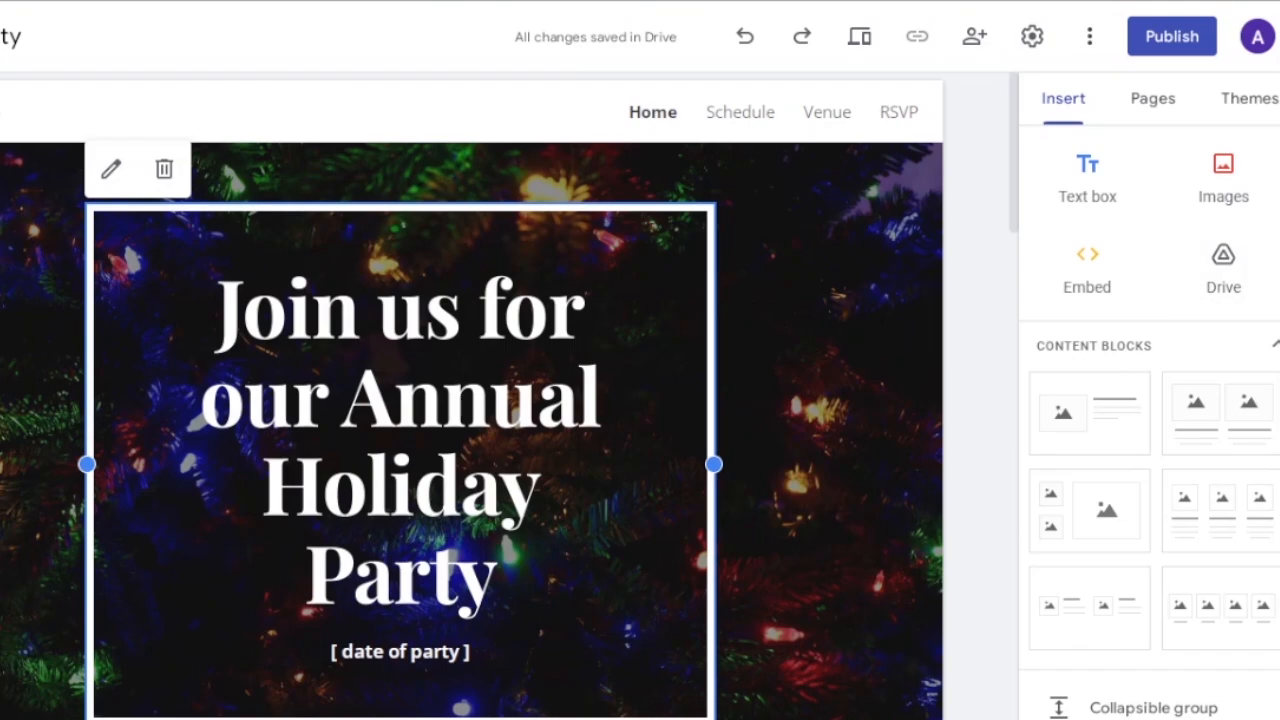
scroll(1217, 300, "down", 1)
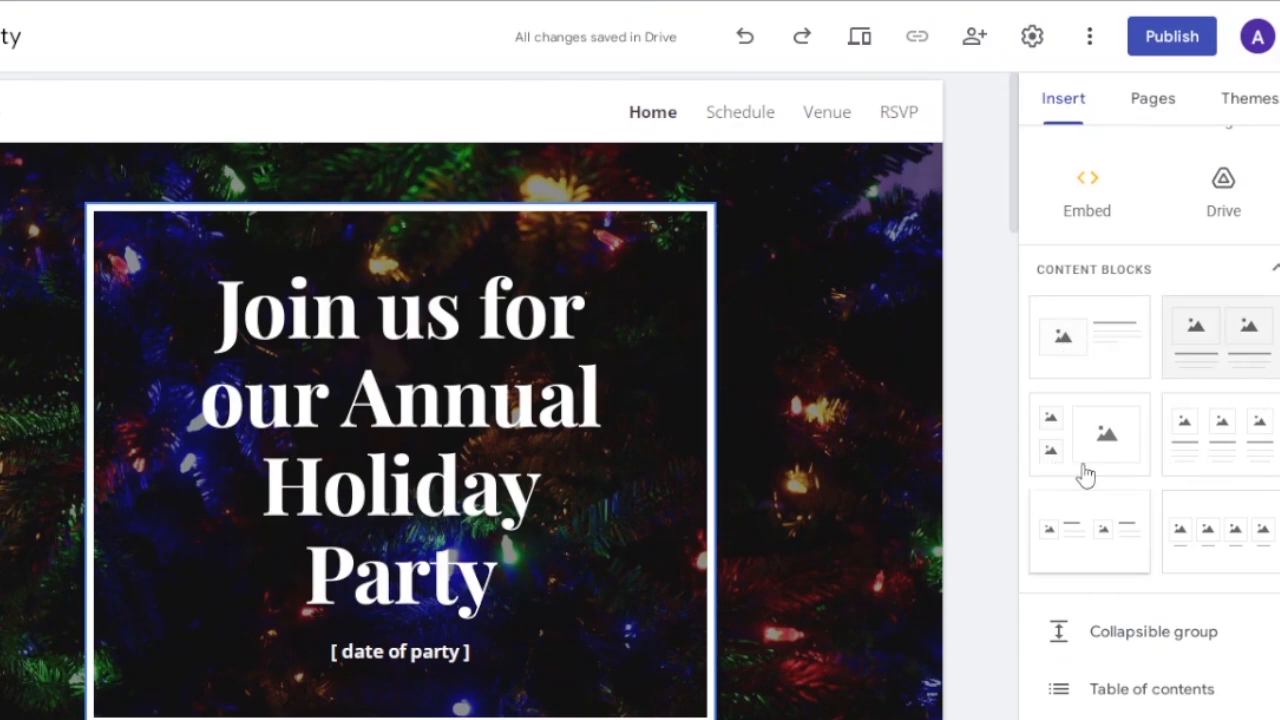
scroll(1086, 475, "down", 5)
scroll(1234, 349, "up", 1)
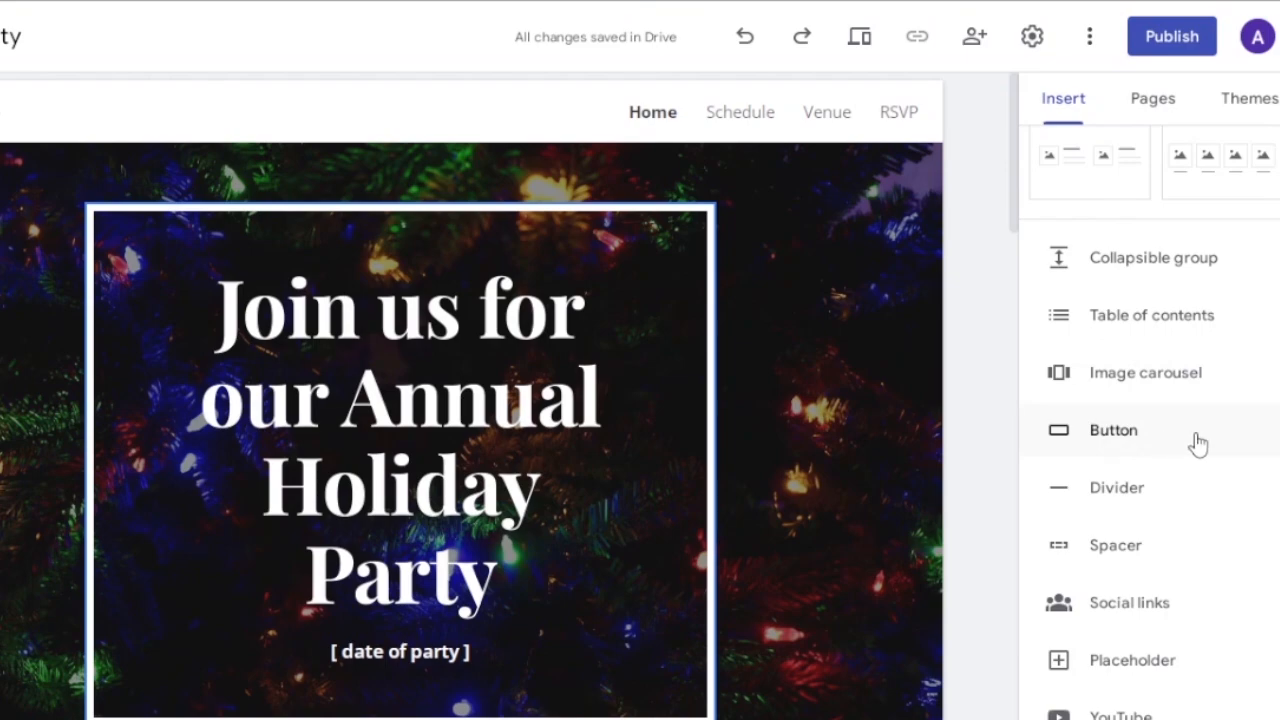
scroll(1150, 430, "down", 3)
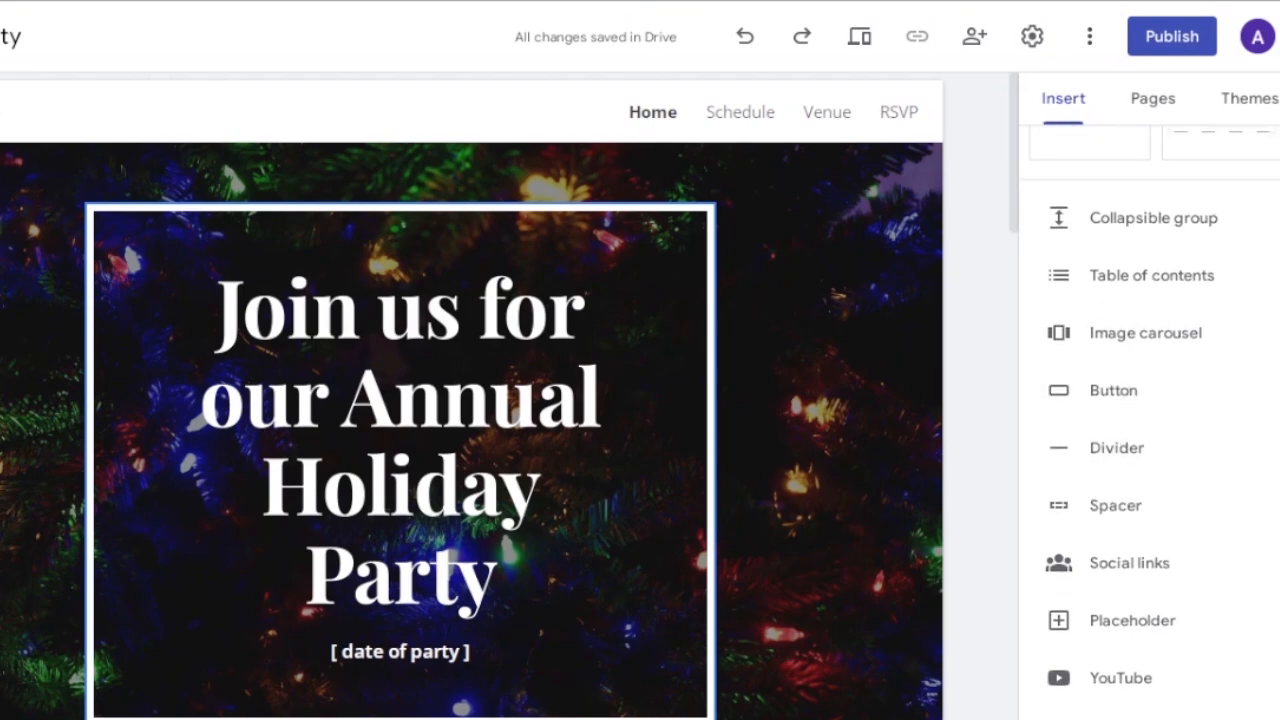
scroll(1150, 430, "up", 5)
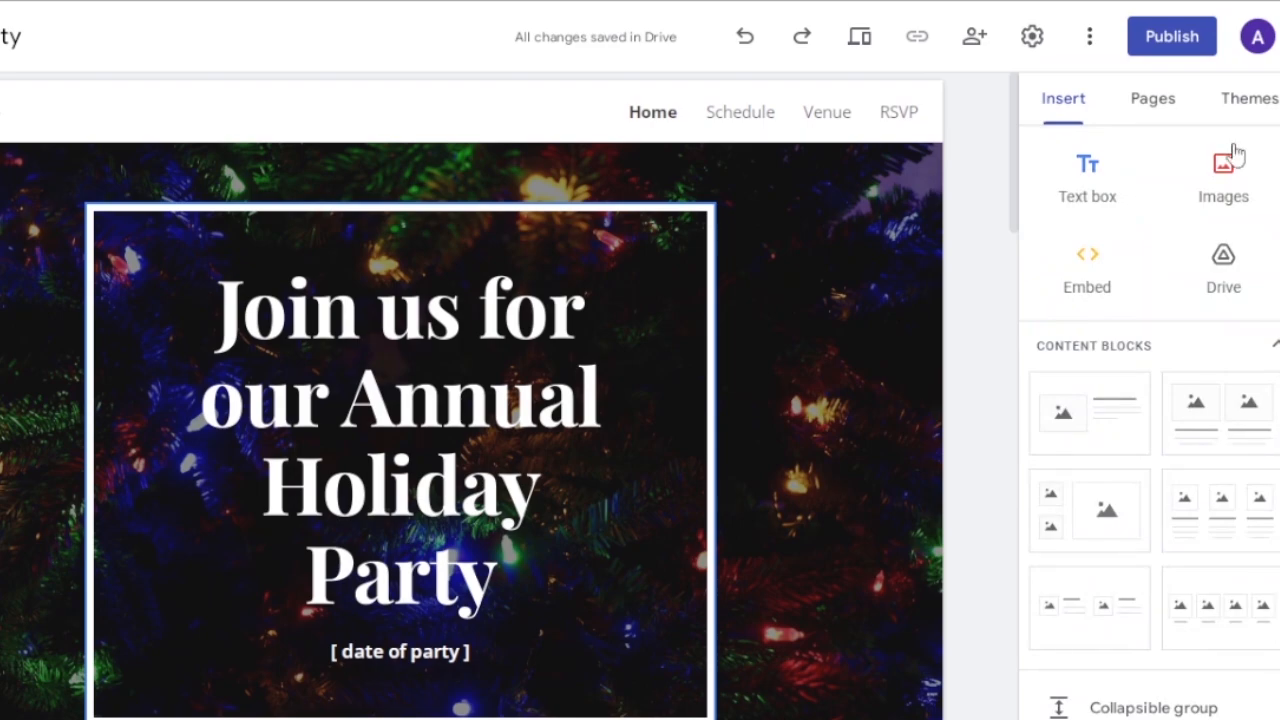
Delete the Schedule, Venue and RSVP pages so the site keeps only its Home page.
left_click(1158, 112)
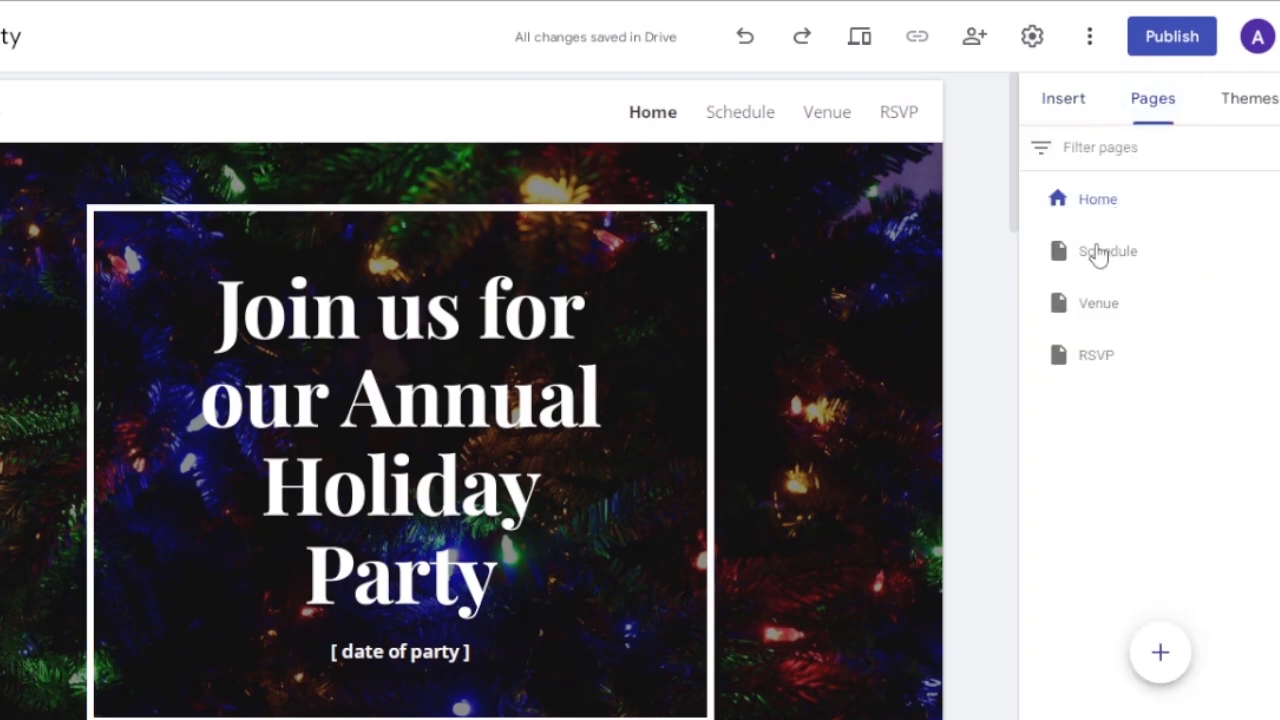
left_click(1275, 255)
left_click(1130, 529)
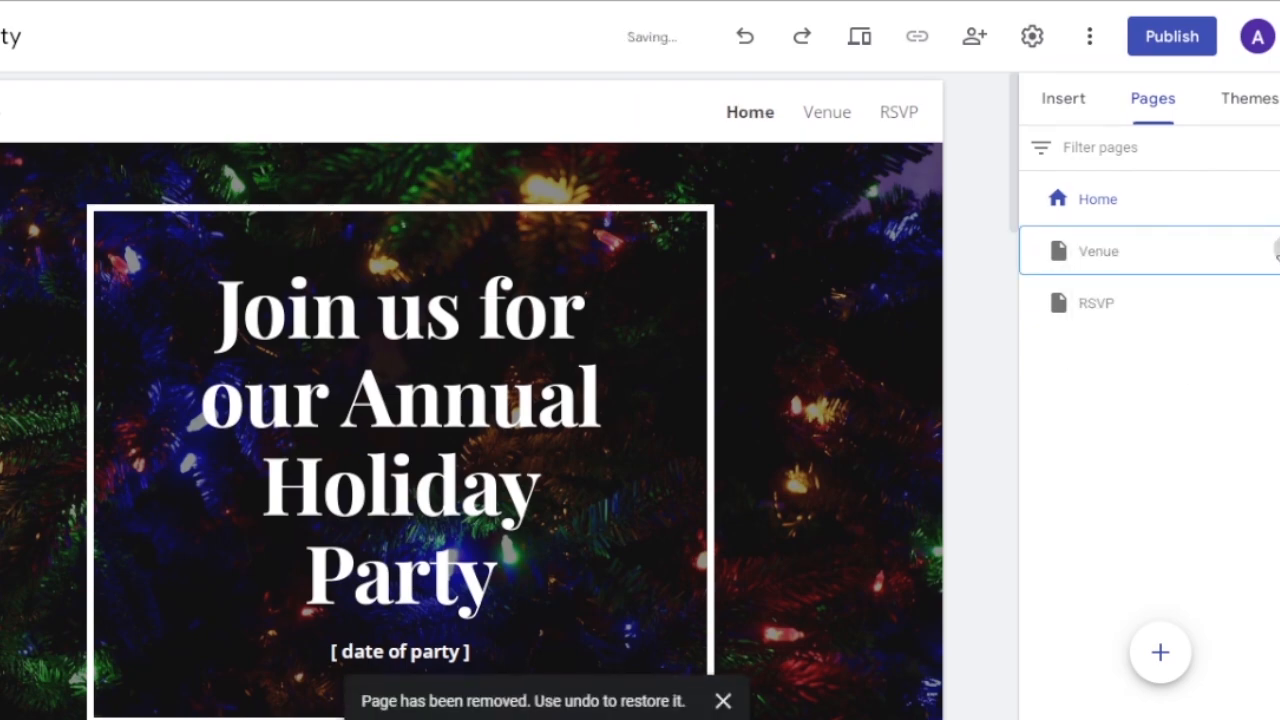
left_click(1275, 251)
left_click(1147, 543)
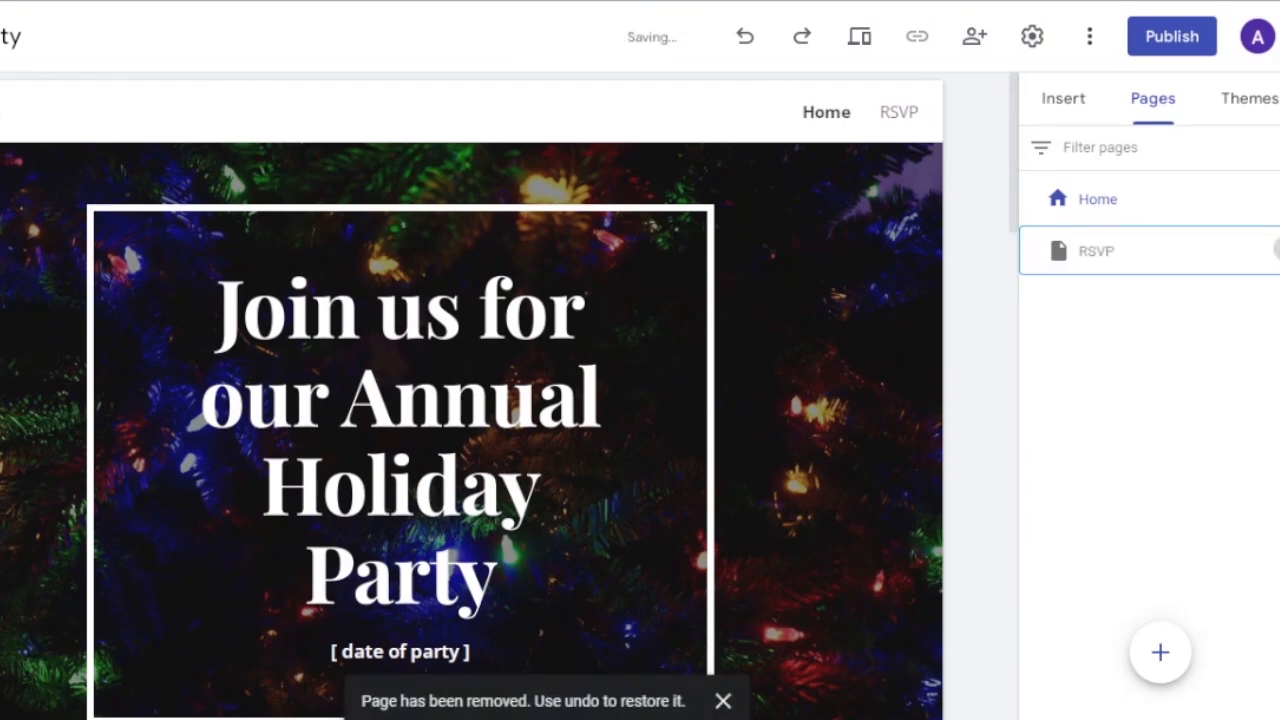
left_click(1275, 251)
left_click(1128, 536)
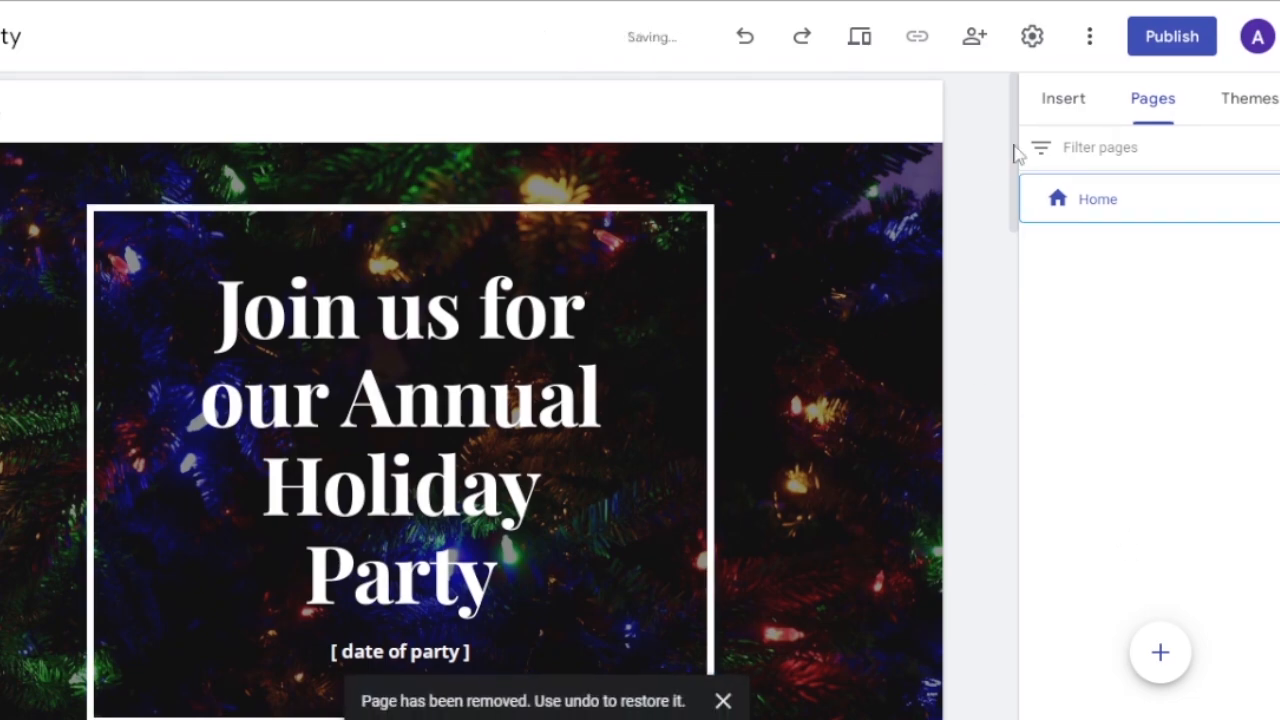
left_click(1047, 108)
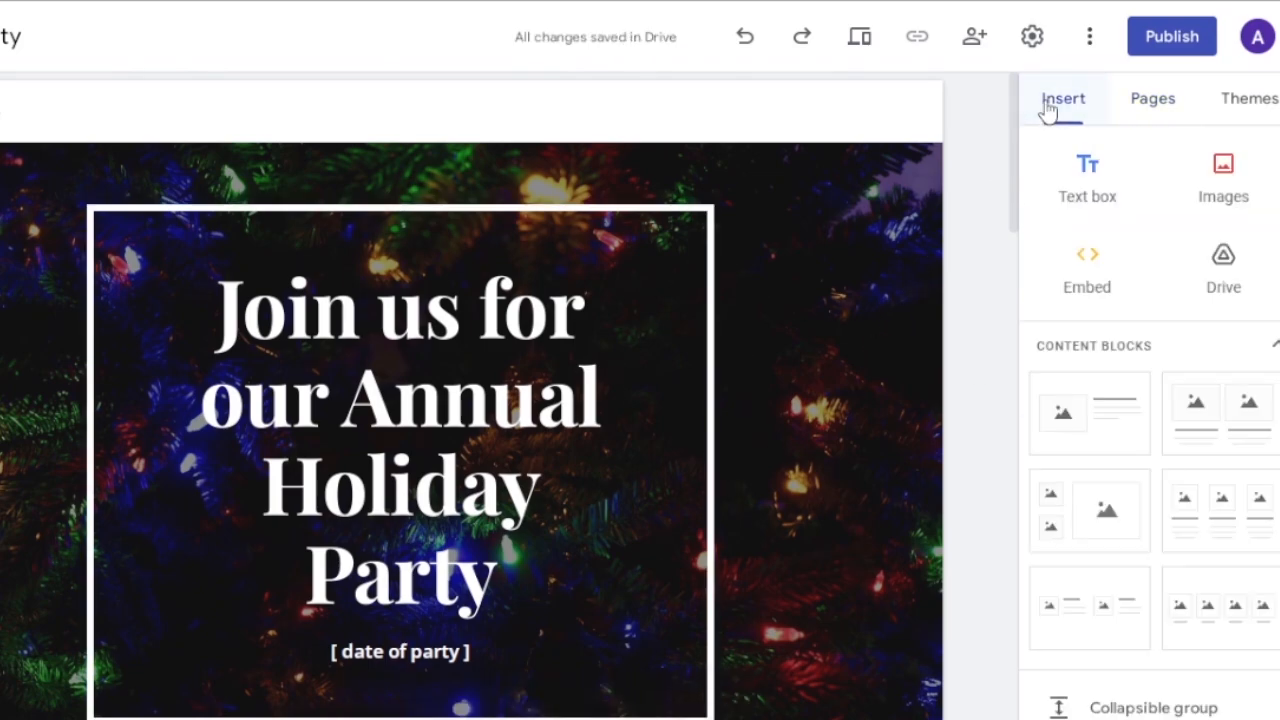
scroll(1150, 430, "down", 2)
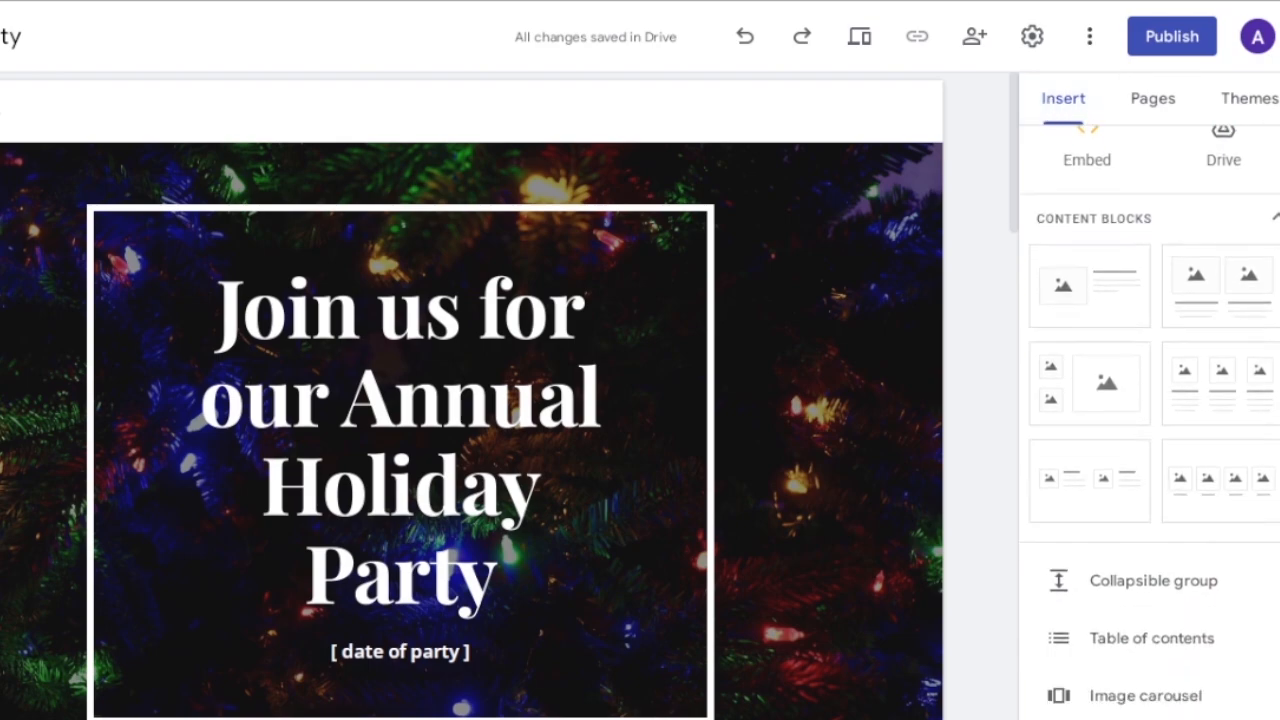
scroll(1150, 430, "up", 2)
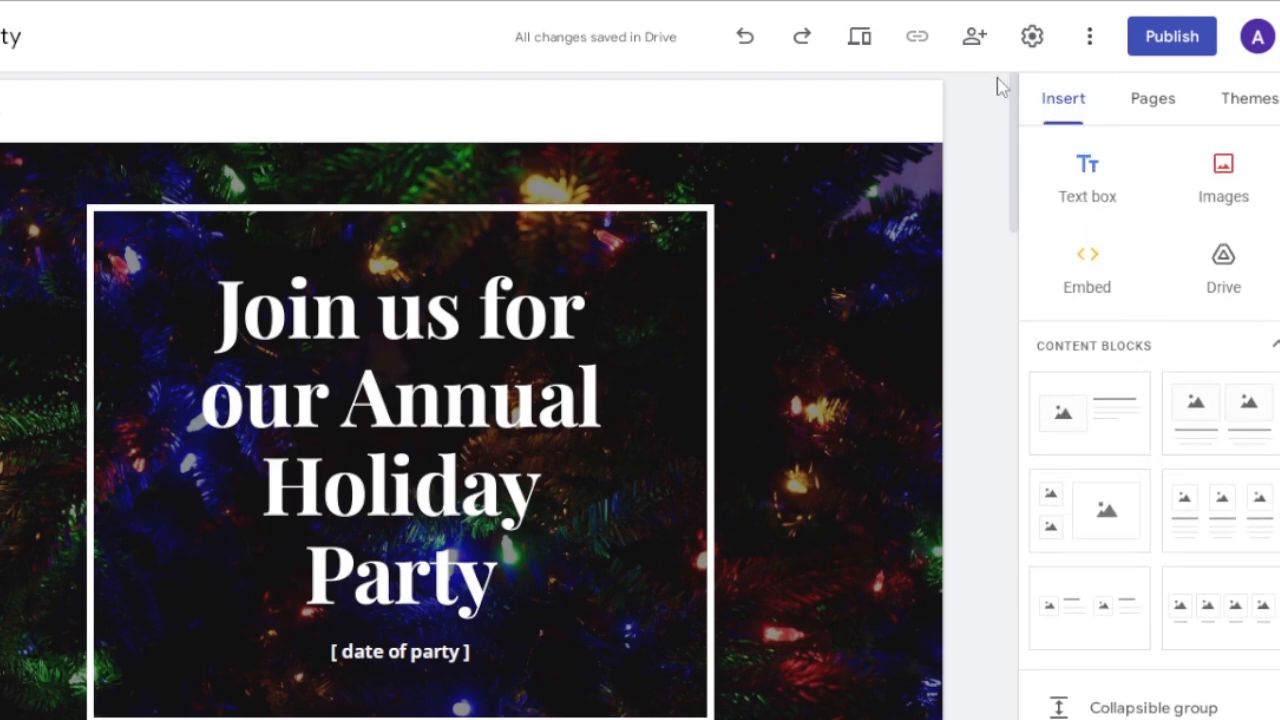
Set the header type of the Home page's holiday party header to Large banner.
scroll(1022, 110, "down", 1)
left_click_drag(1012, 114, 868, 168)
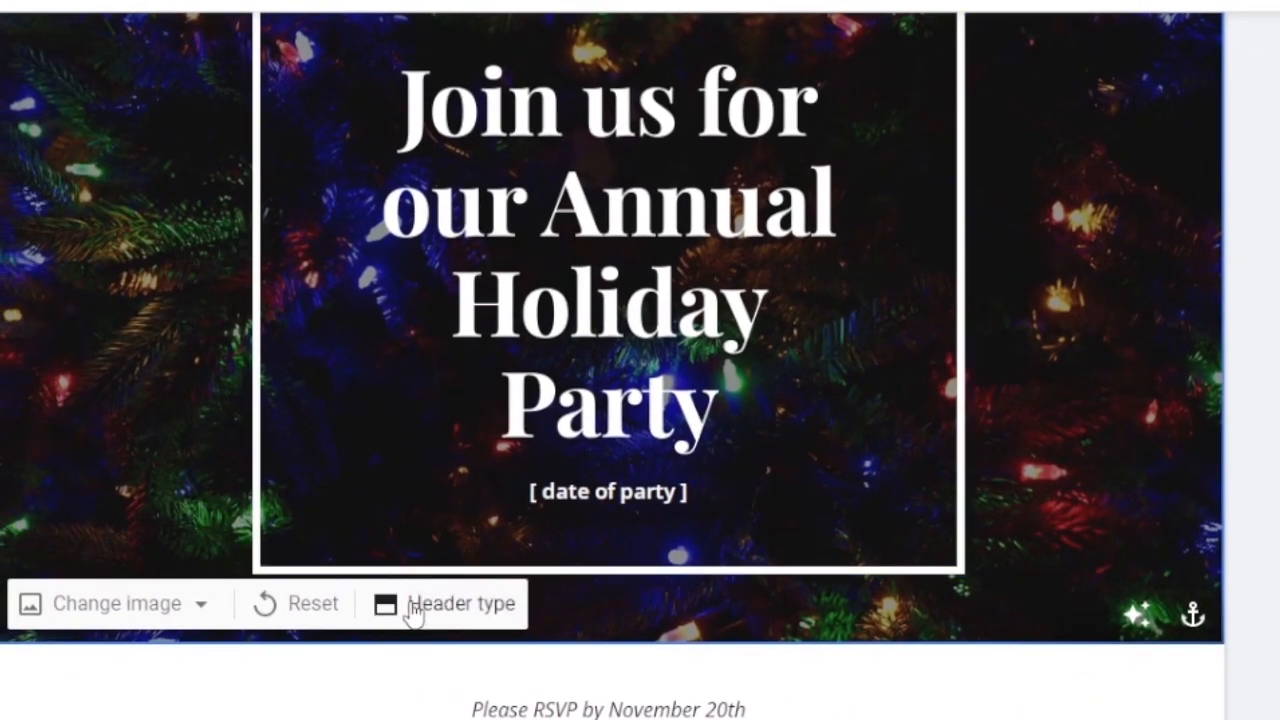
left_click(415, 603)
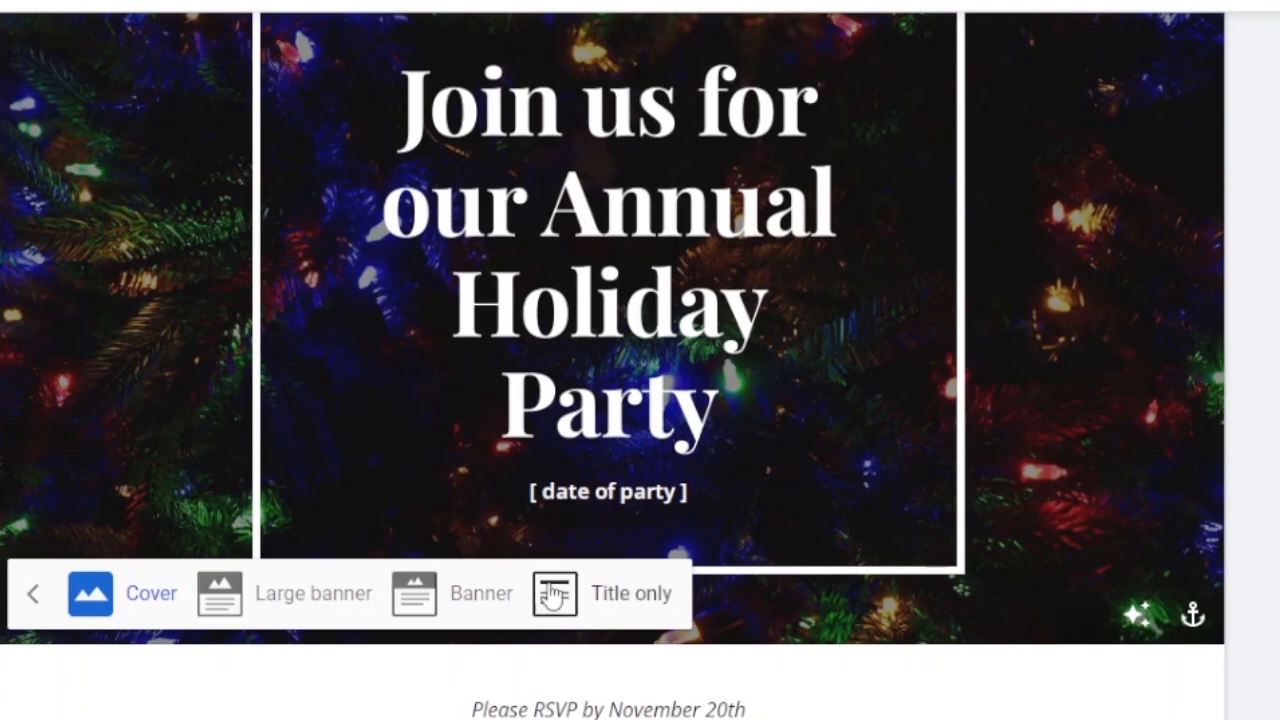
left_click(220, 606)
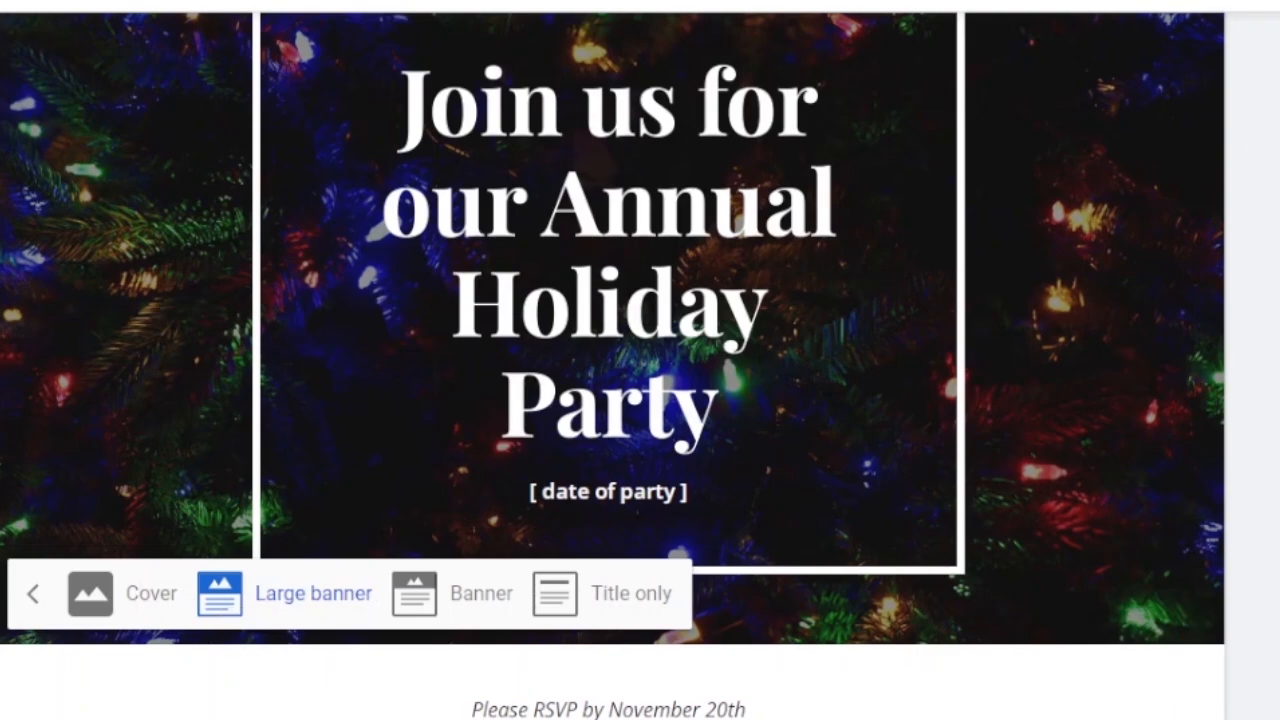
scroll(612, 366, "up", 1)
scroll(612, 366, "down", 2)
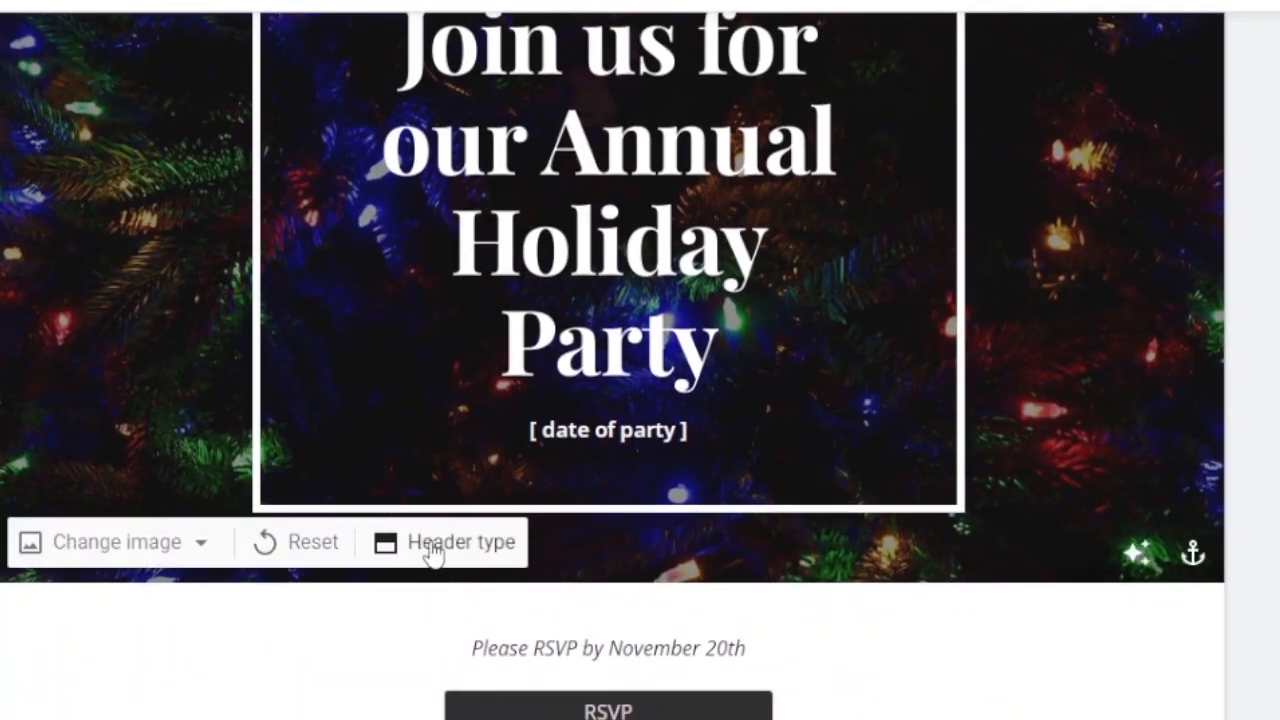
Try the Cover header type on the page header, then restore Large banner and leave the header type options.
left_click(434, 550)
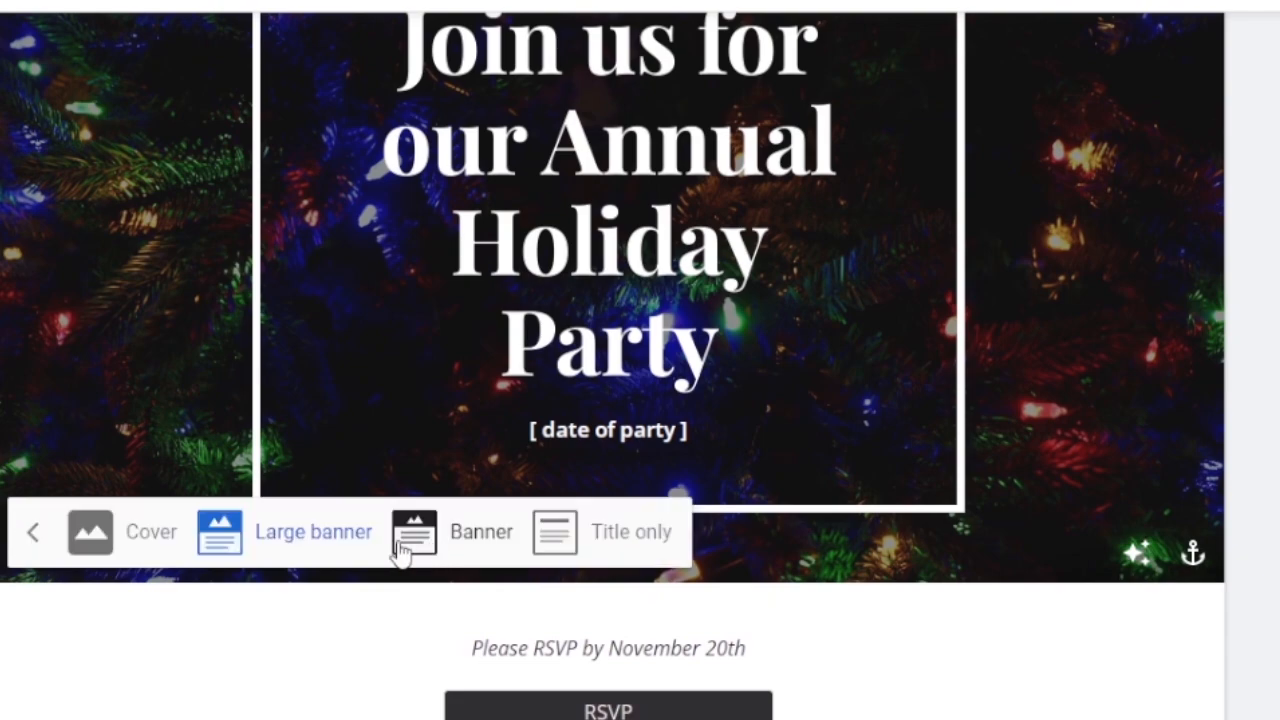
left_click(148, 550)
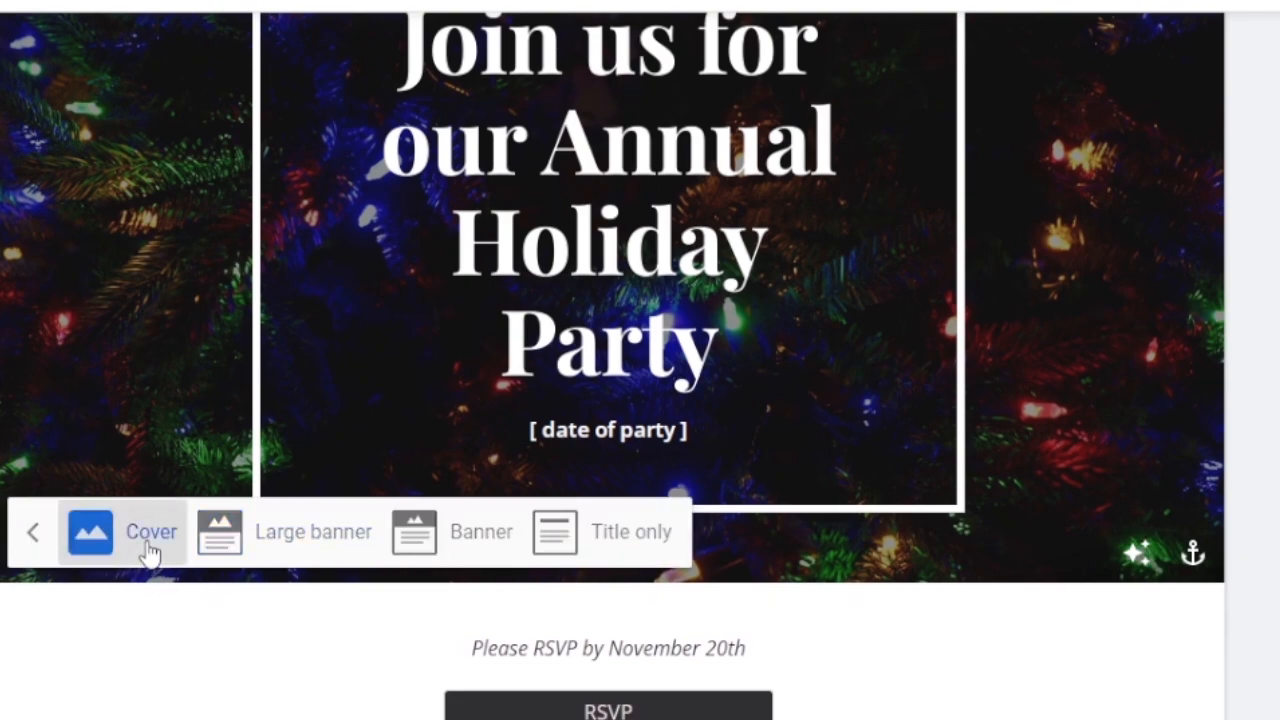
left_click(280, 533)
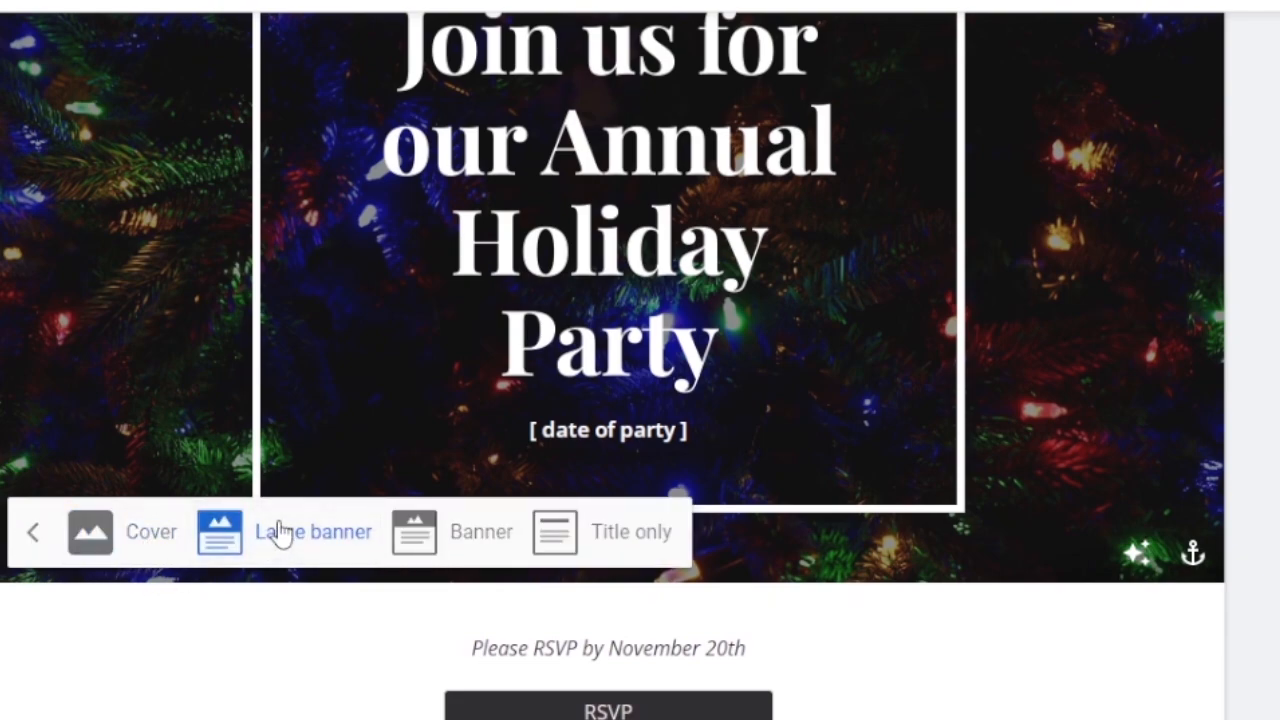
left_click(40, 533)
Replace the header image with the photo of blue ornaments on a Christmas tree, found by searching Google images for "holiday".
left_click(163, 549)
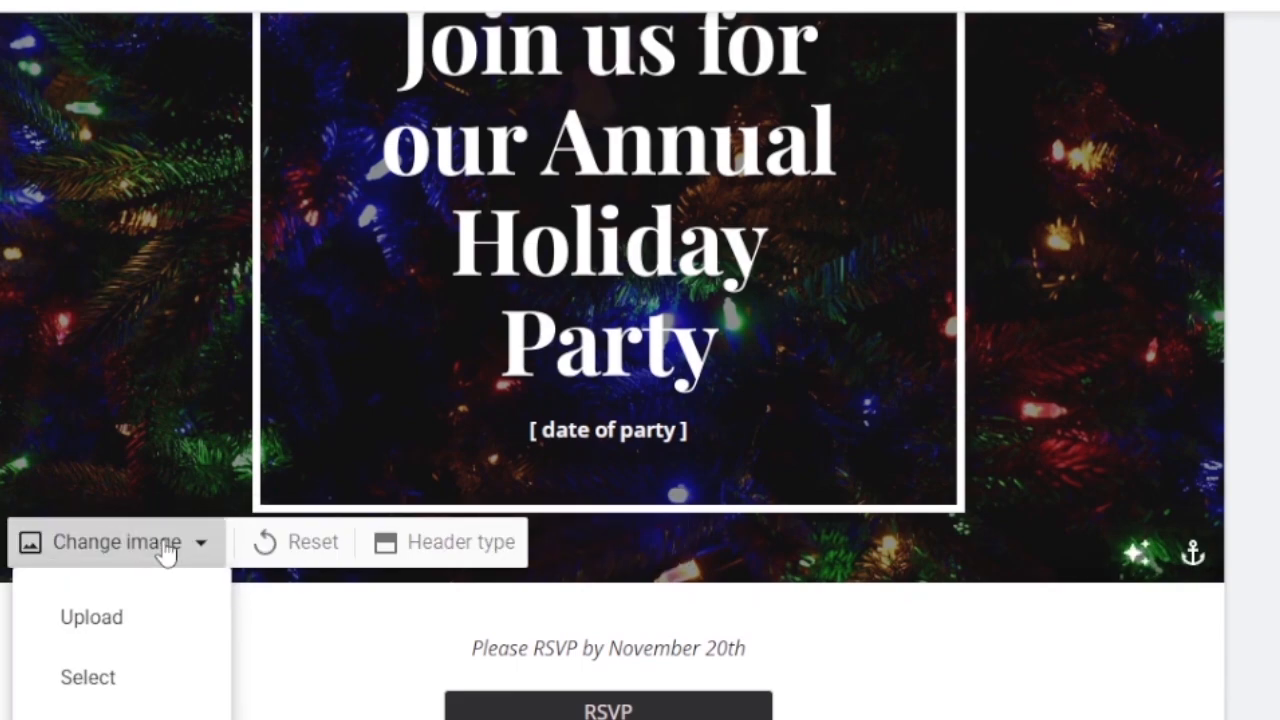
left_click(116, 680)
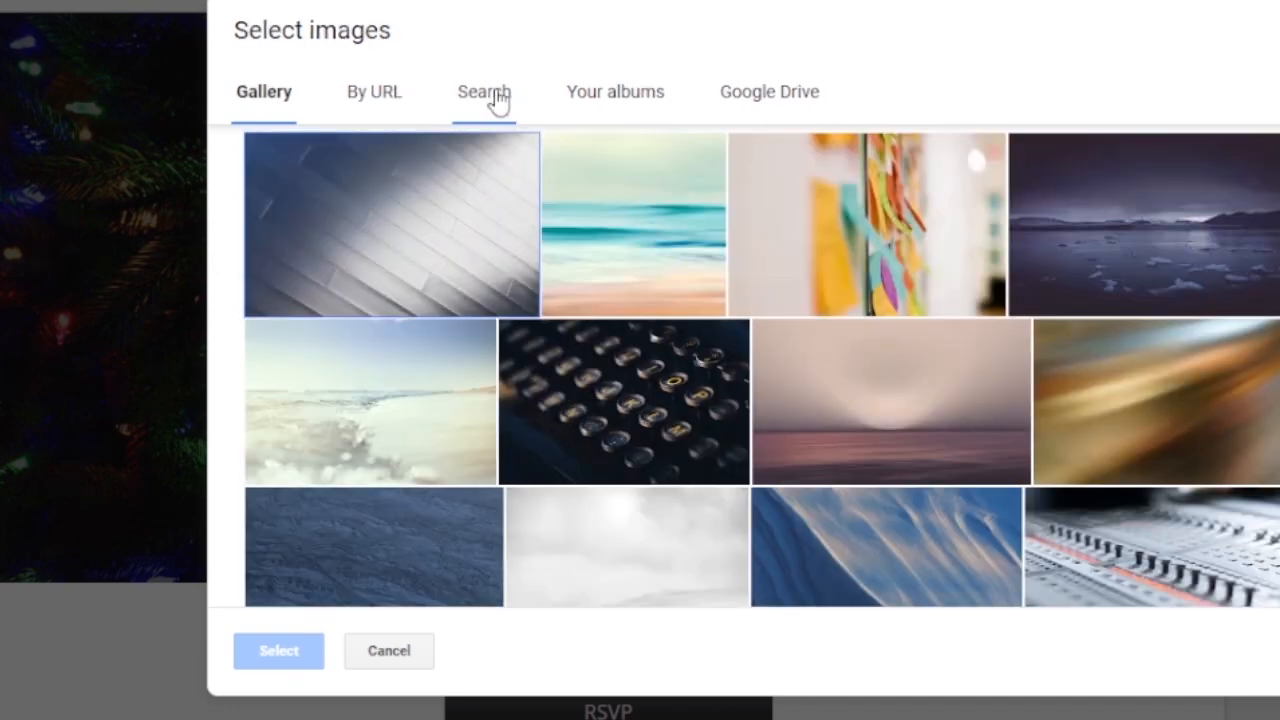
left_click(491, 100)
left_click(523, 185)
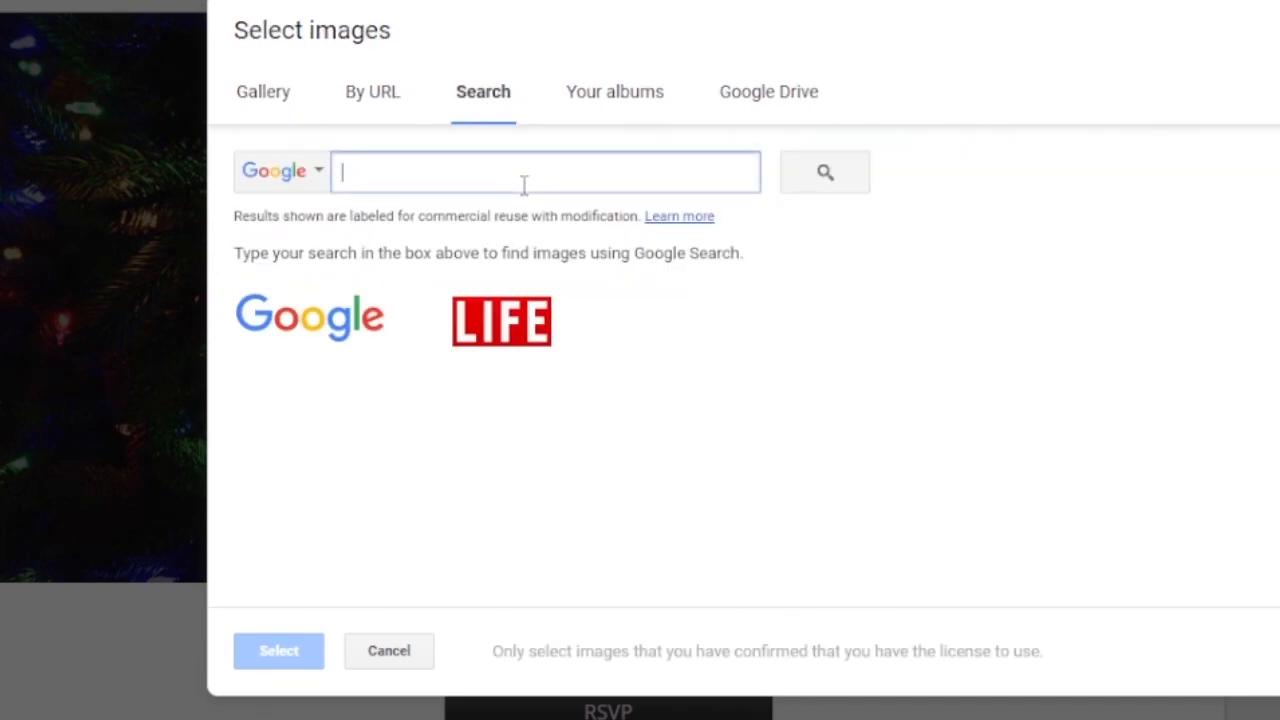
type("holiday")
left_click(825, 172)
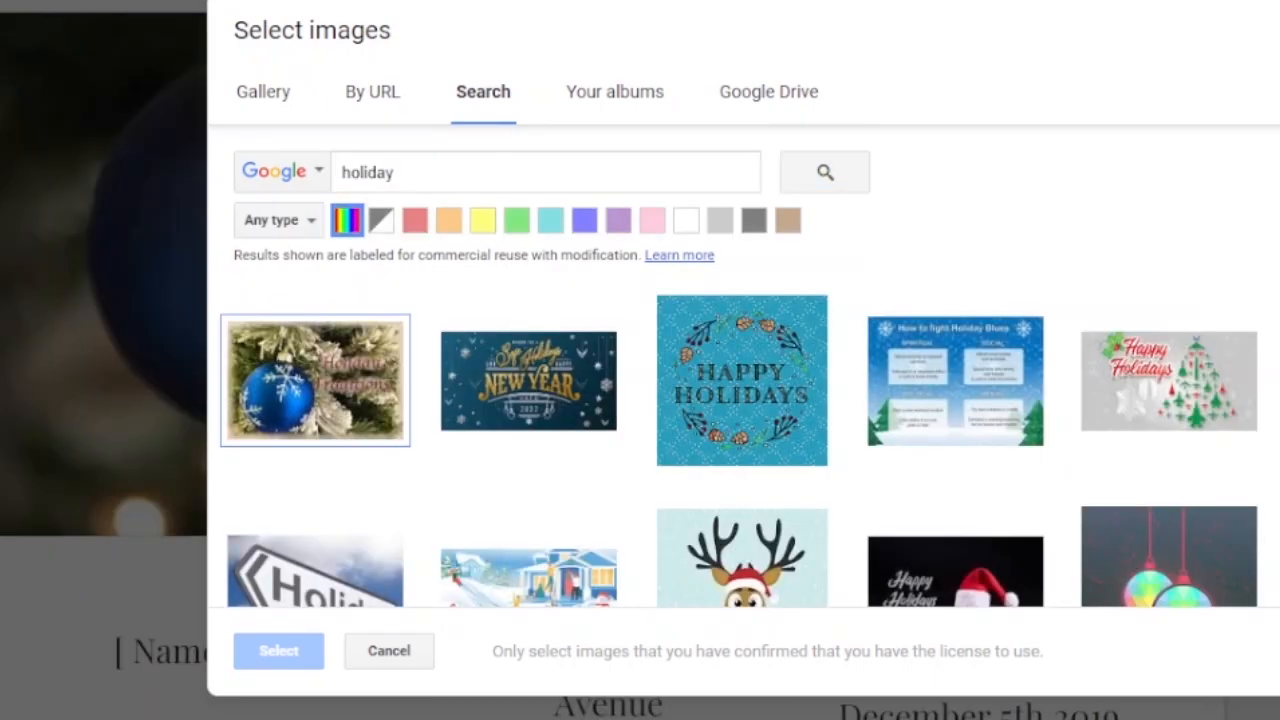
scroll(315, 380, "down", 4)
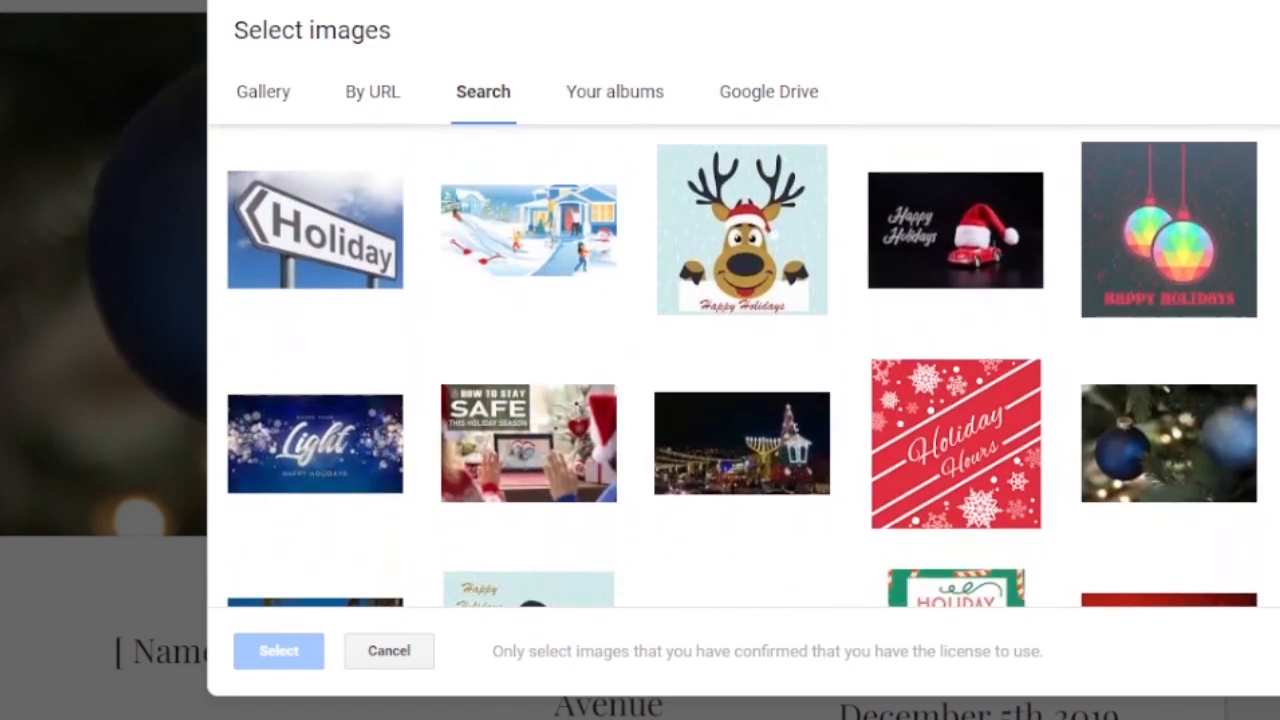
mouse_move(1170, 430)
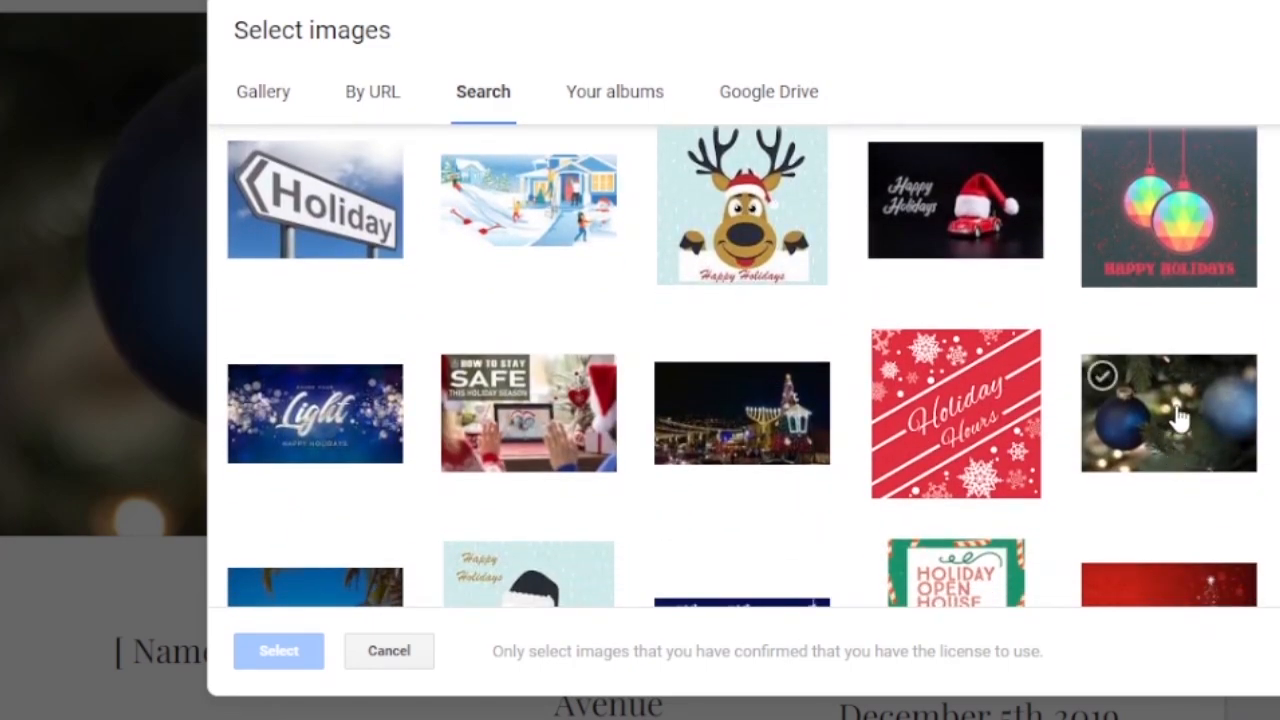
left_click(1178, 418)
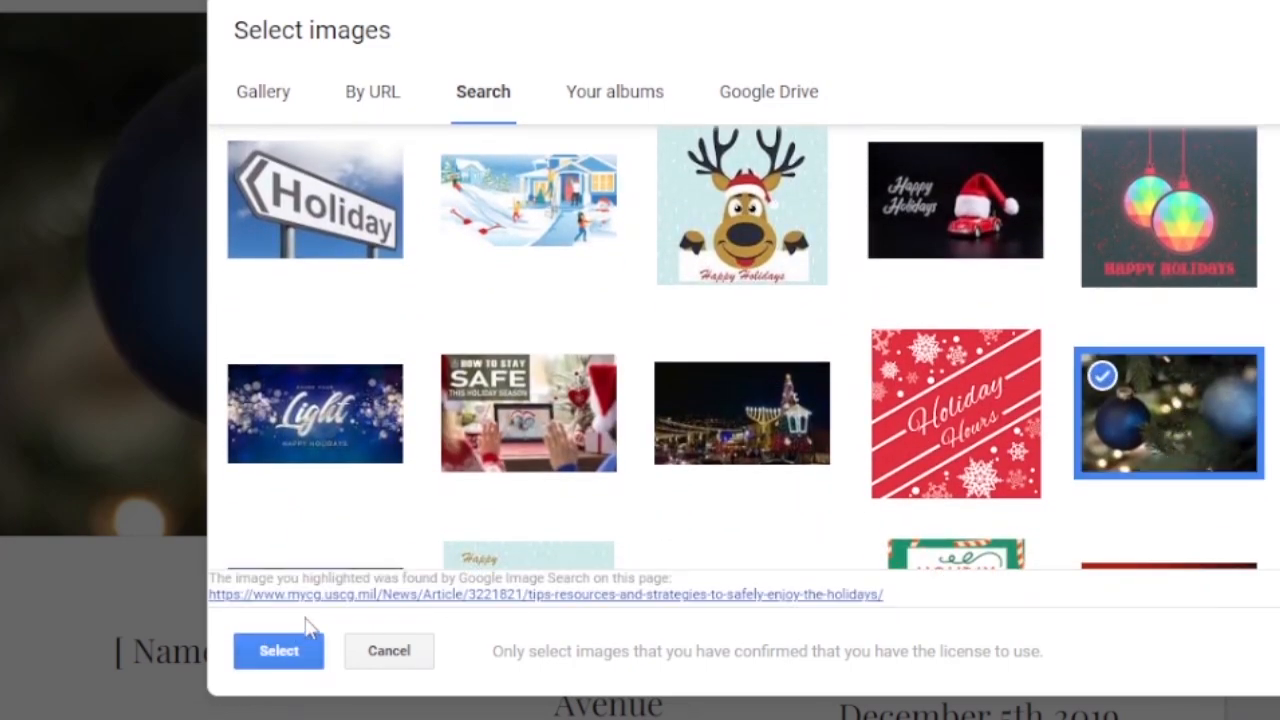
left_click(300, 652)
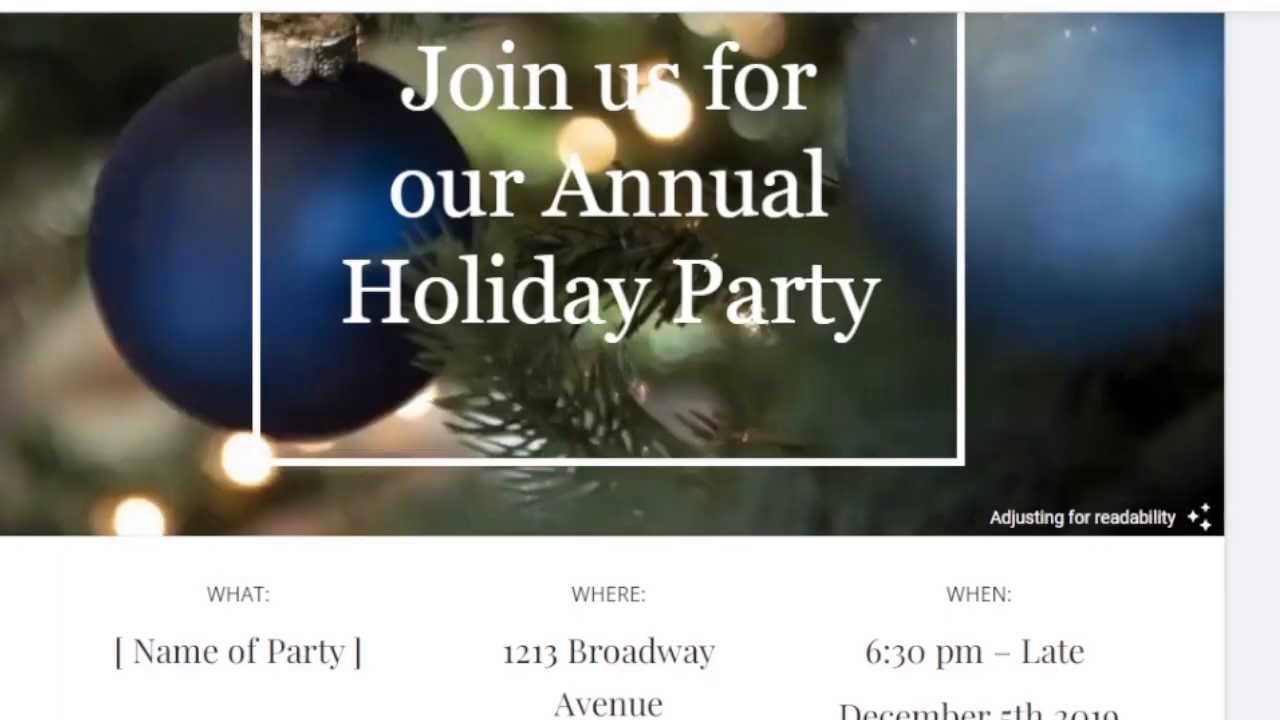
Change the font of the "Join us for our Annual Holiday Party" title to Amatic SC and make it bold.
scroll(868, 200, "up", 3)
scroll(868, 200, "down", 1)
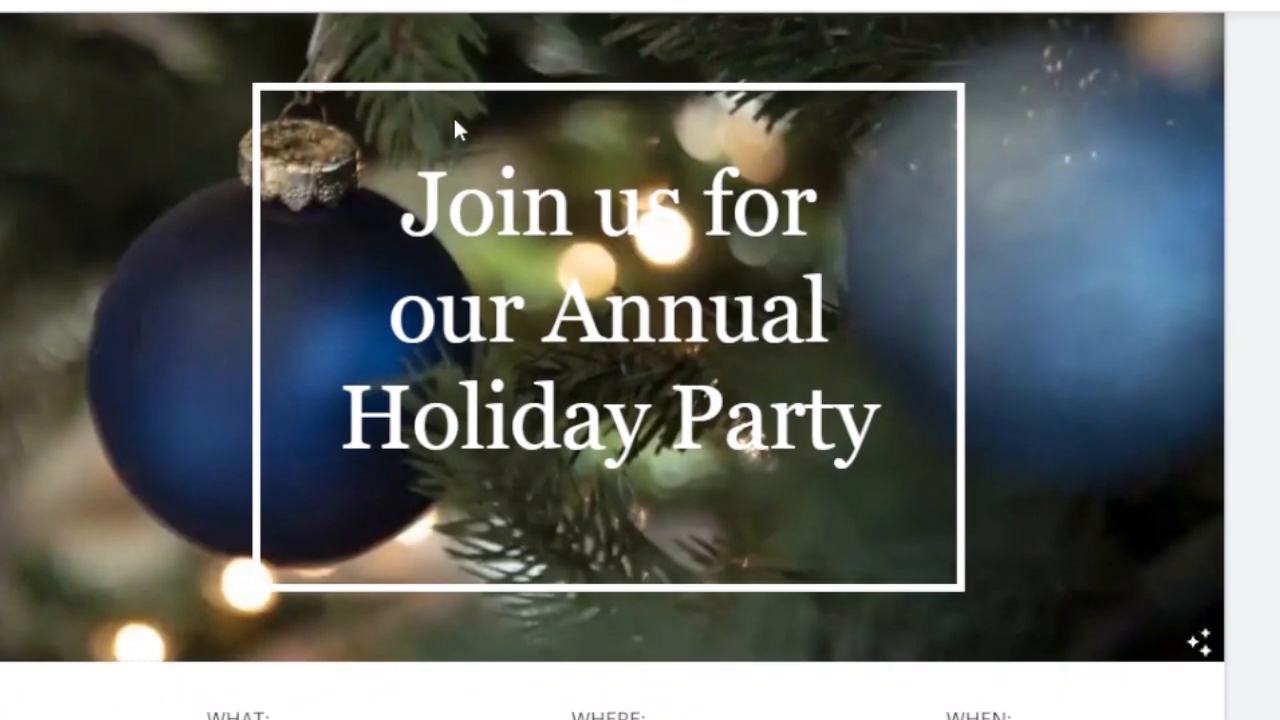
left_click(470, 205)
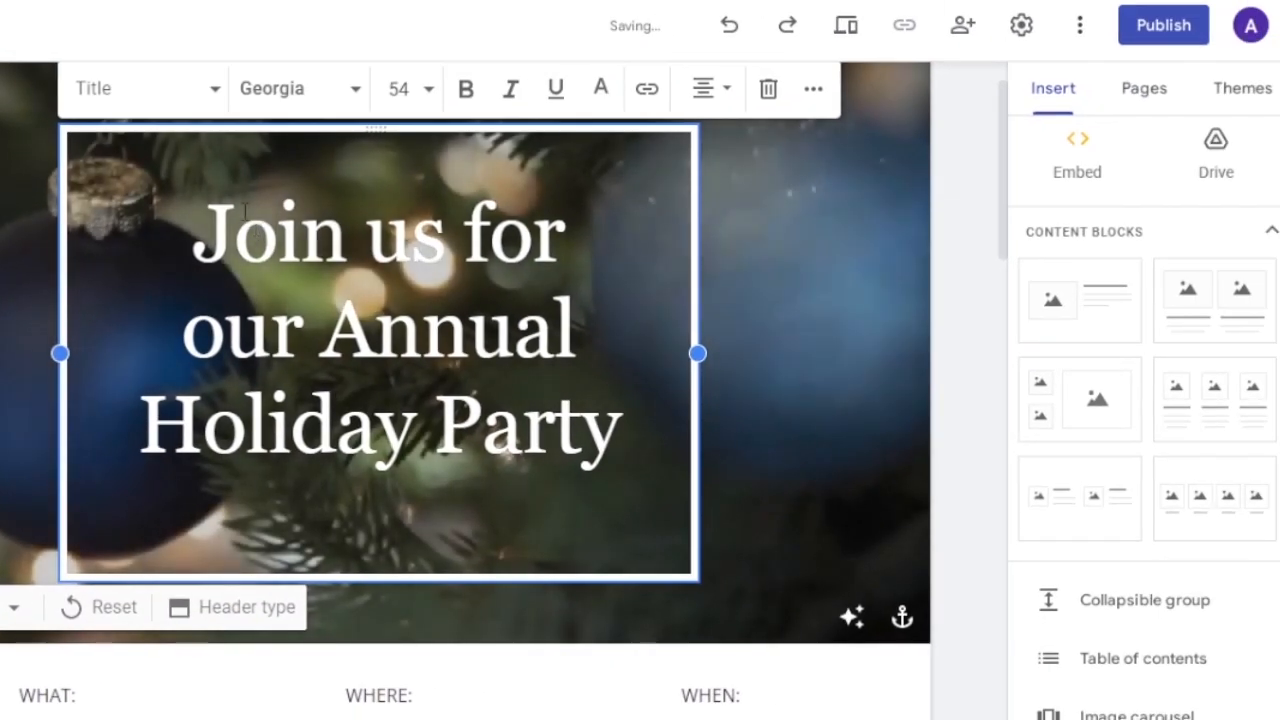
left_click(219, 97)
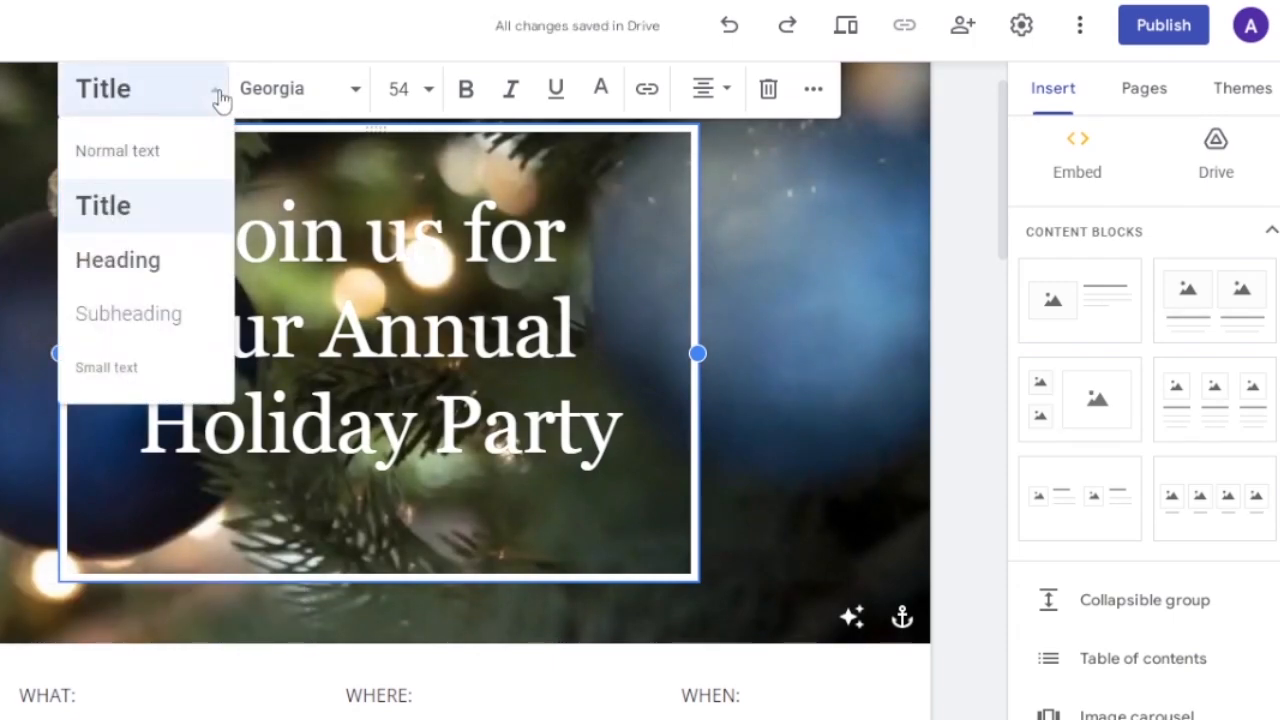
left_click(357, 92)
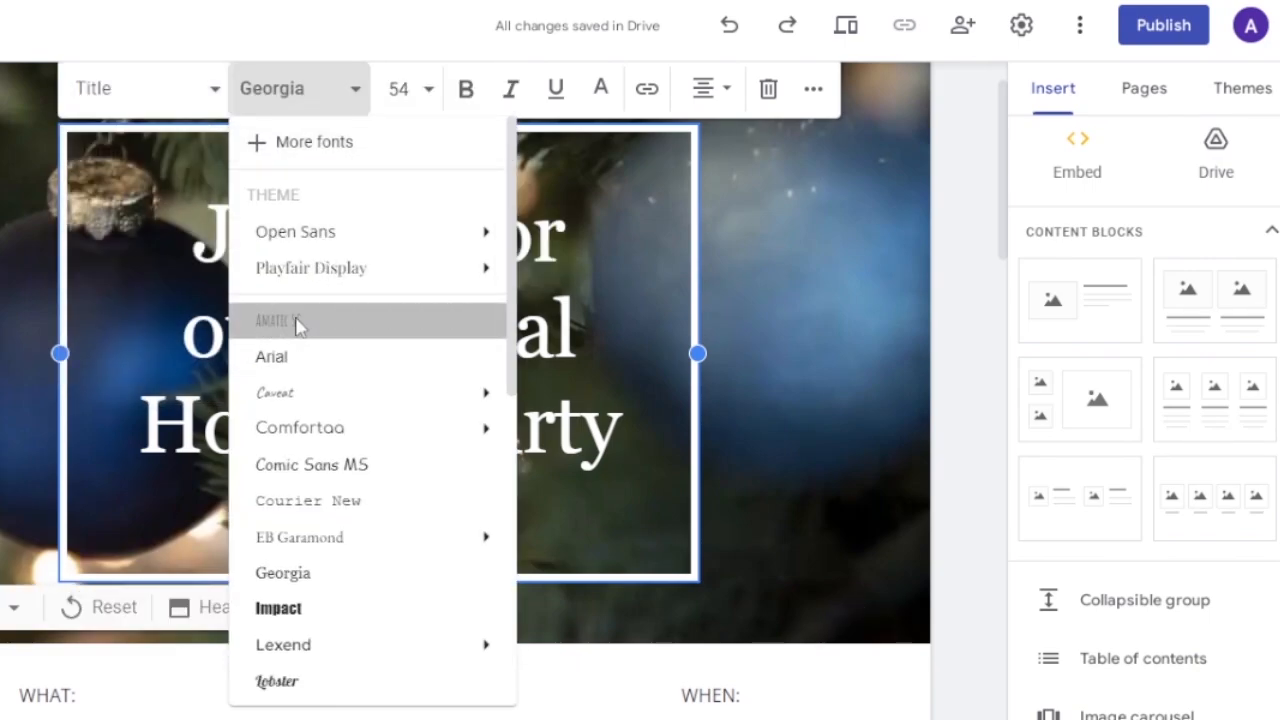
left_click(297, 323)
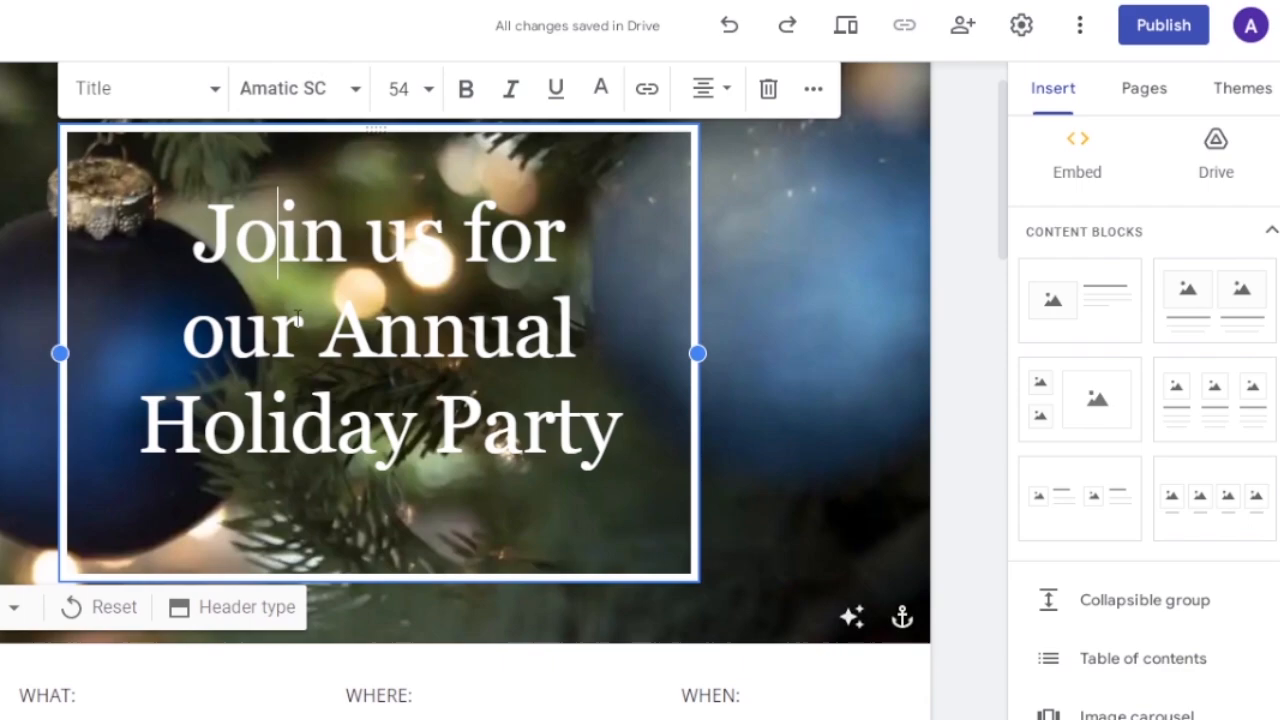
triple_click(180, 218)
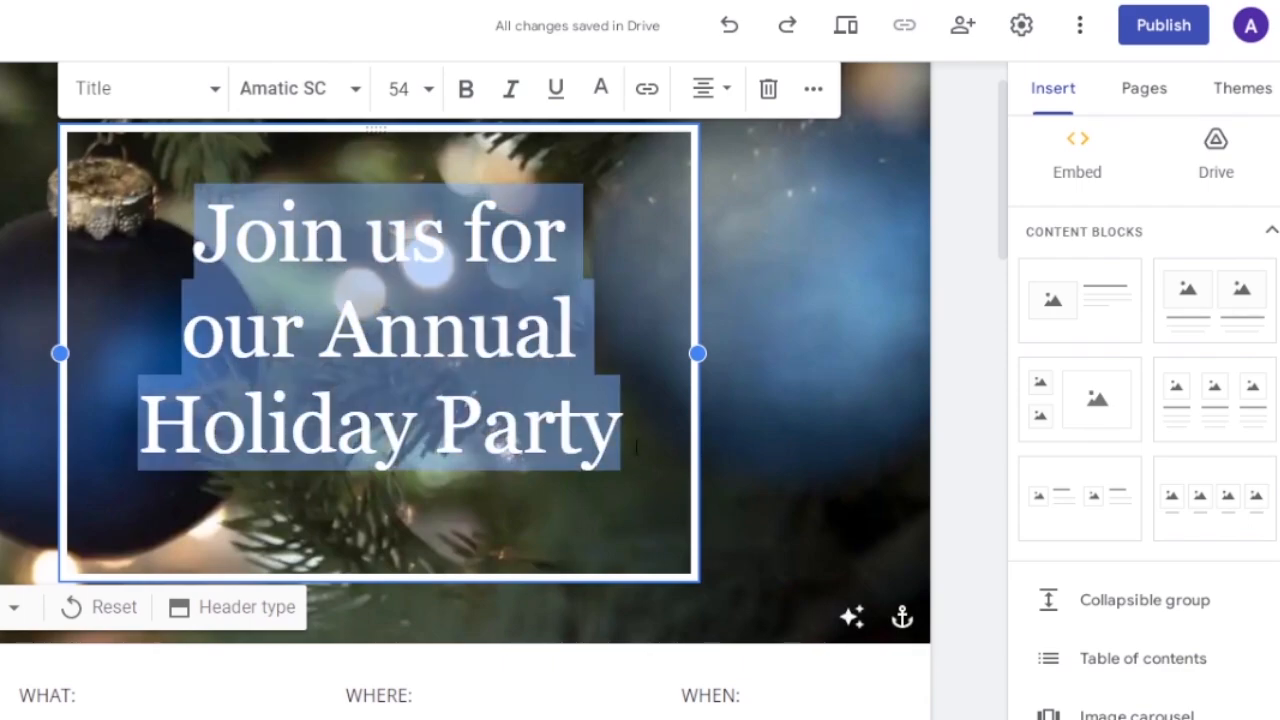
left_click(358, 90)
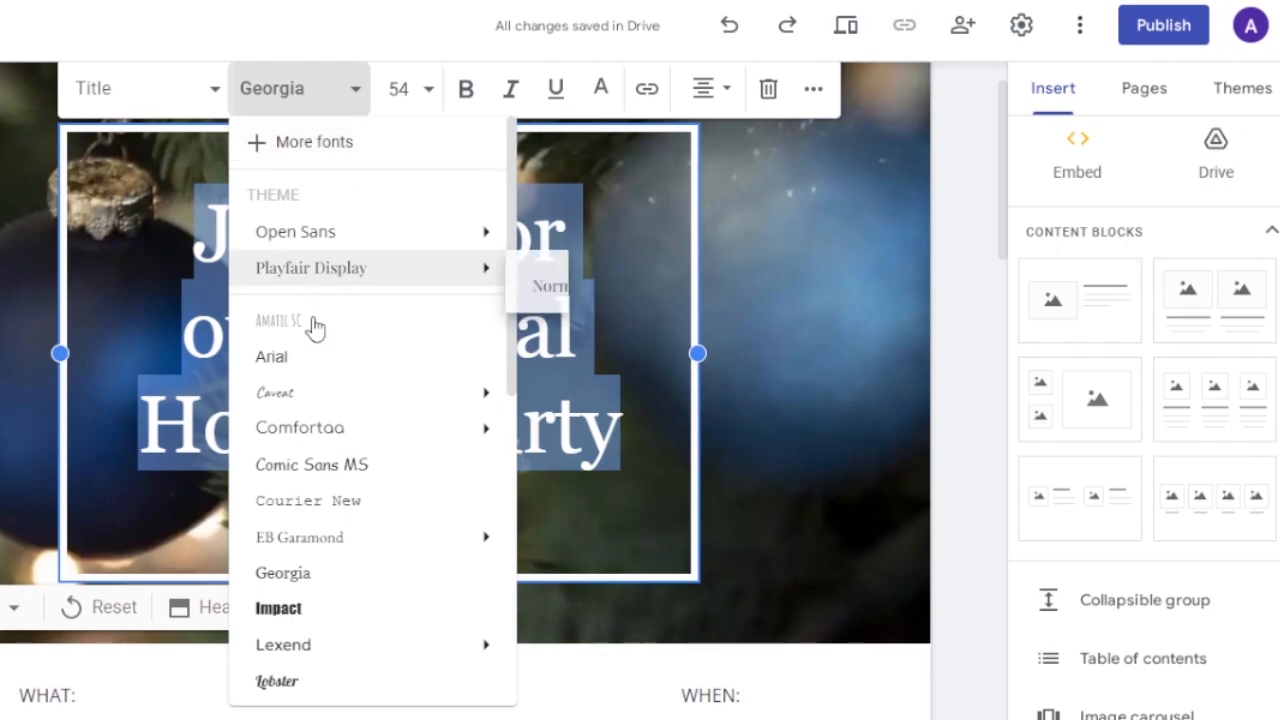
left_click(313, 325)
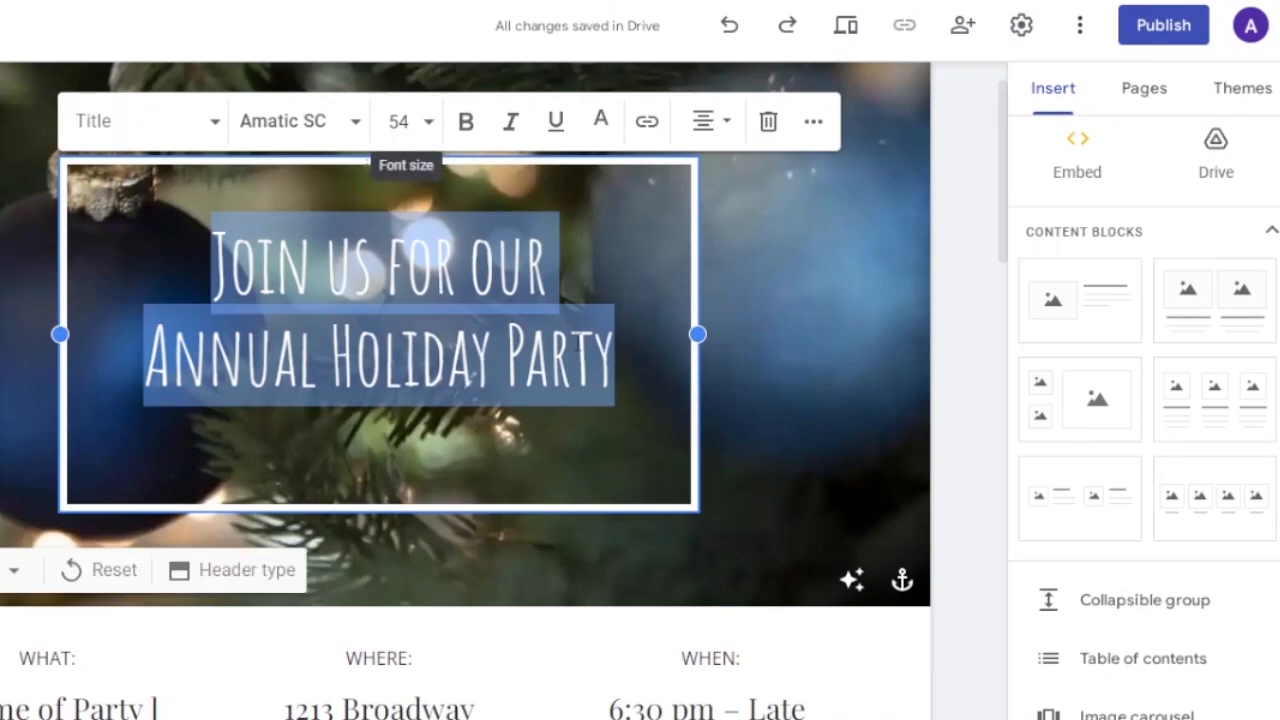
left_click(429, 122)
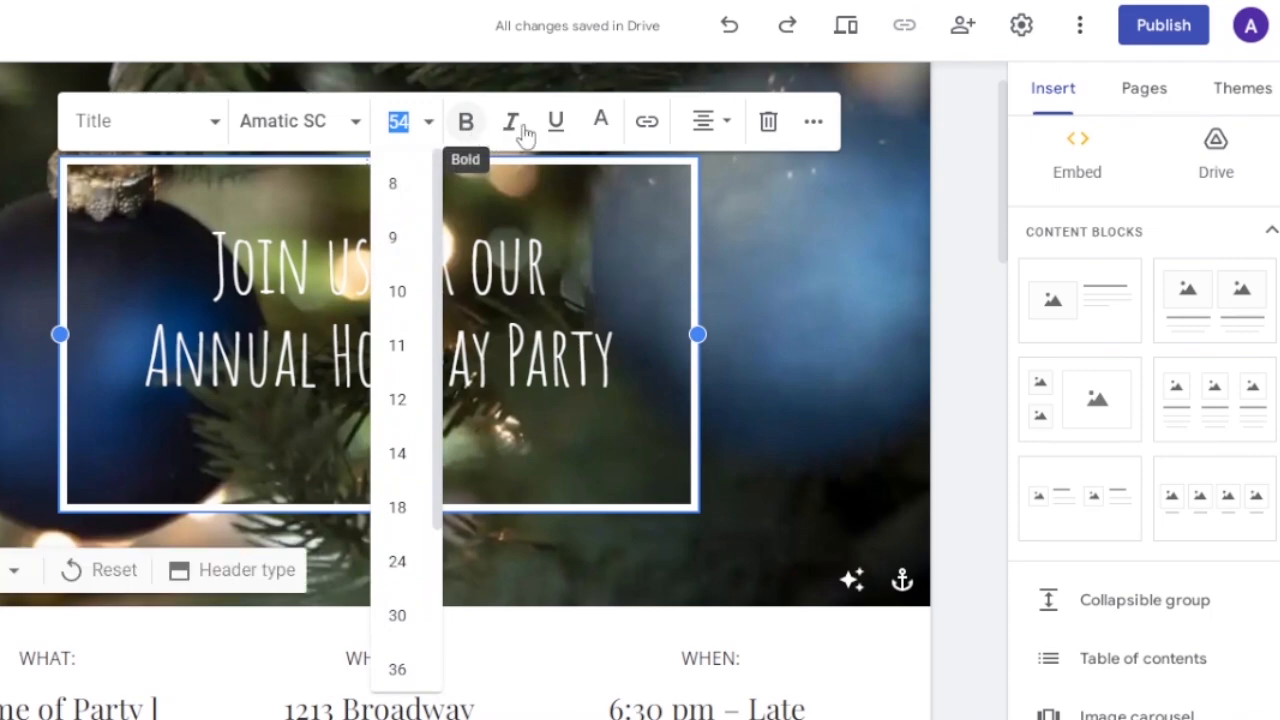
left_click(466, 130)
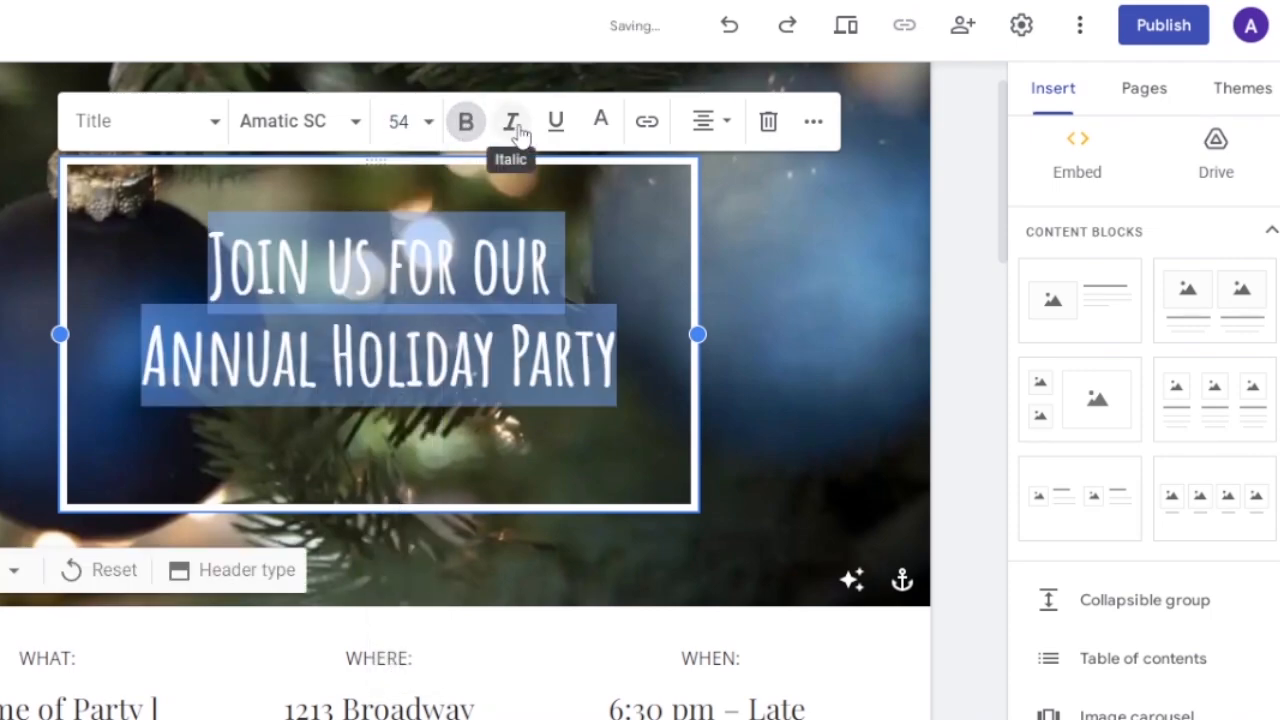
Try blue #0000ff as the title's text color, then return the text to white.
left_click(604, 126)
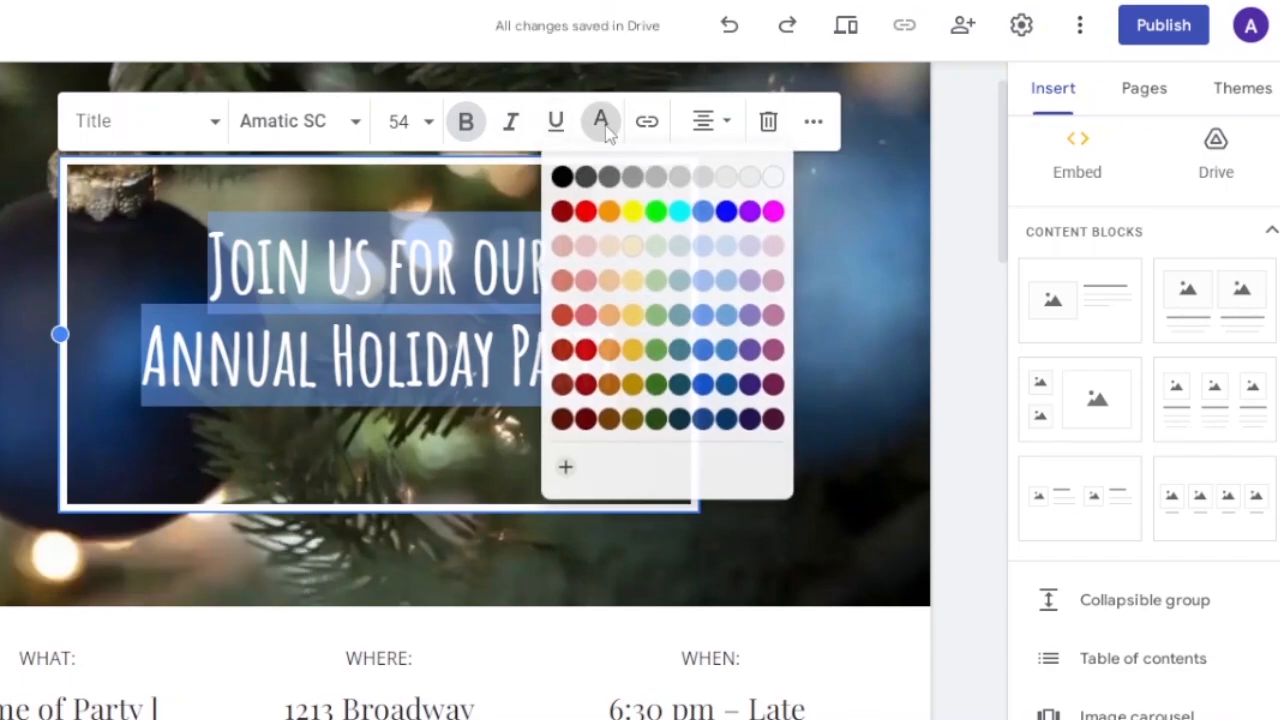
left_click(731, 210)
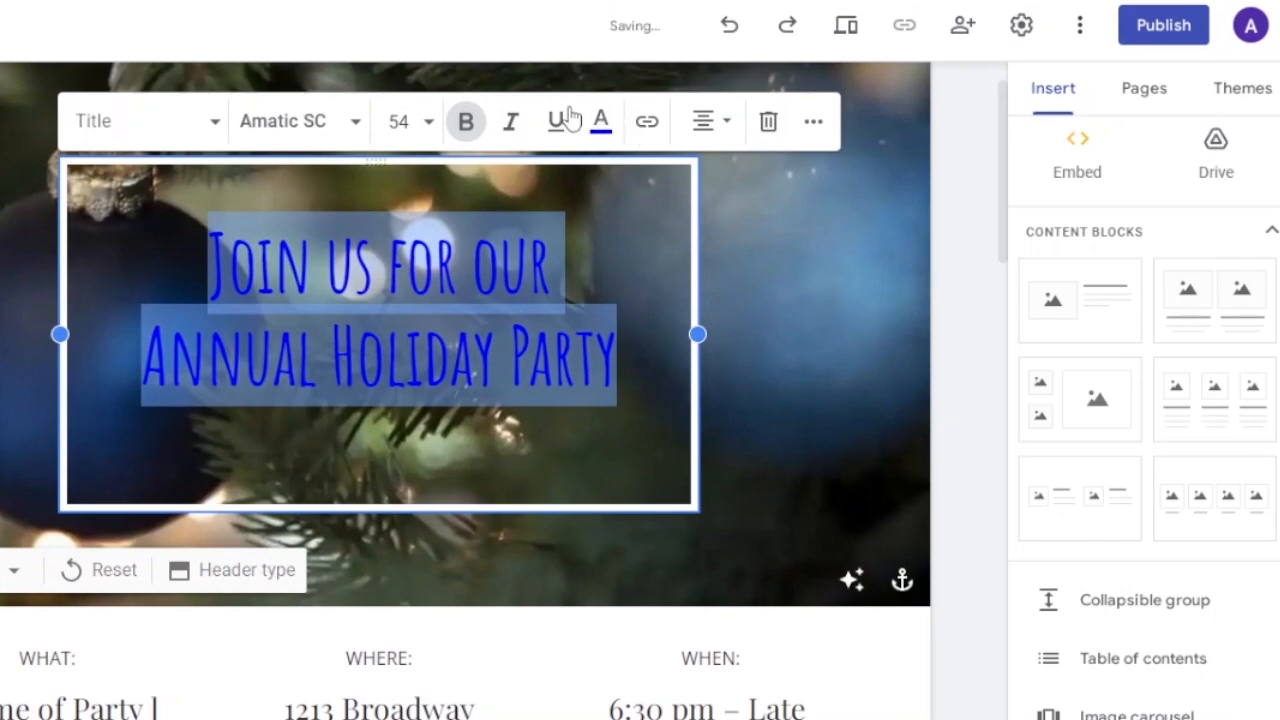
left_click(601, 121)
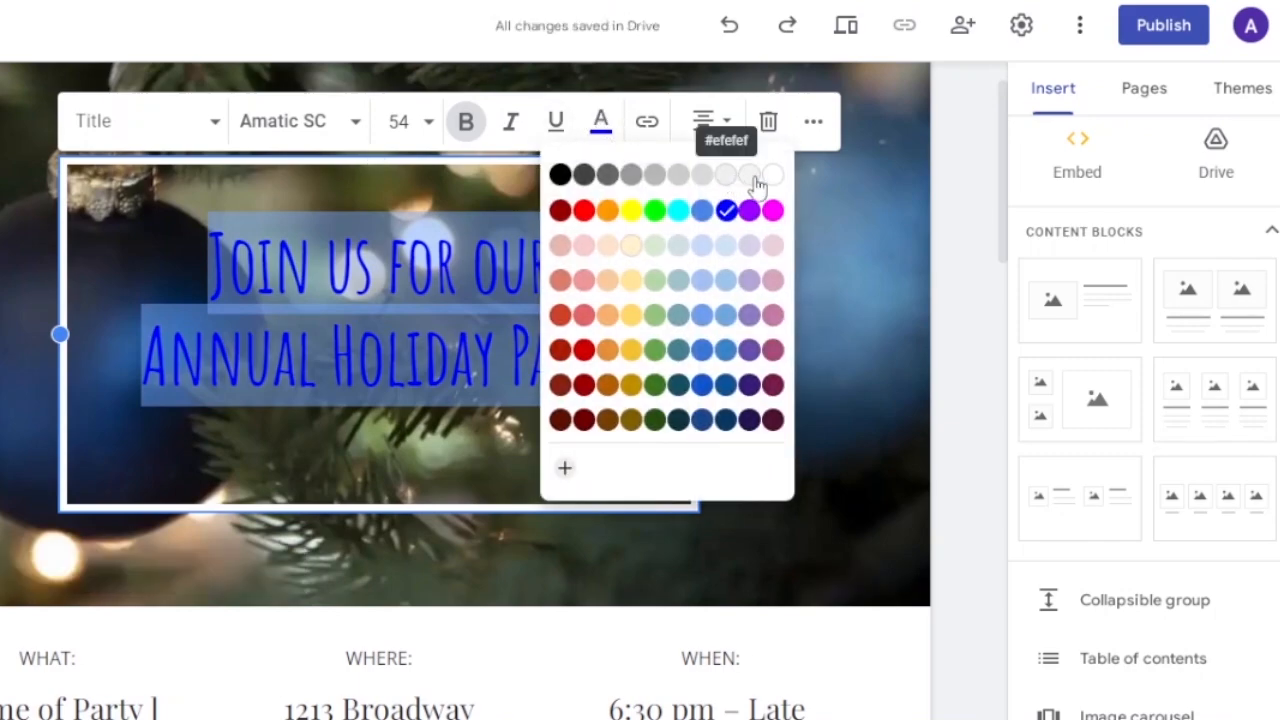
left_click(773, 182)
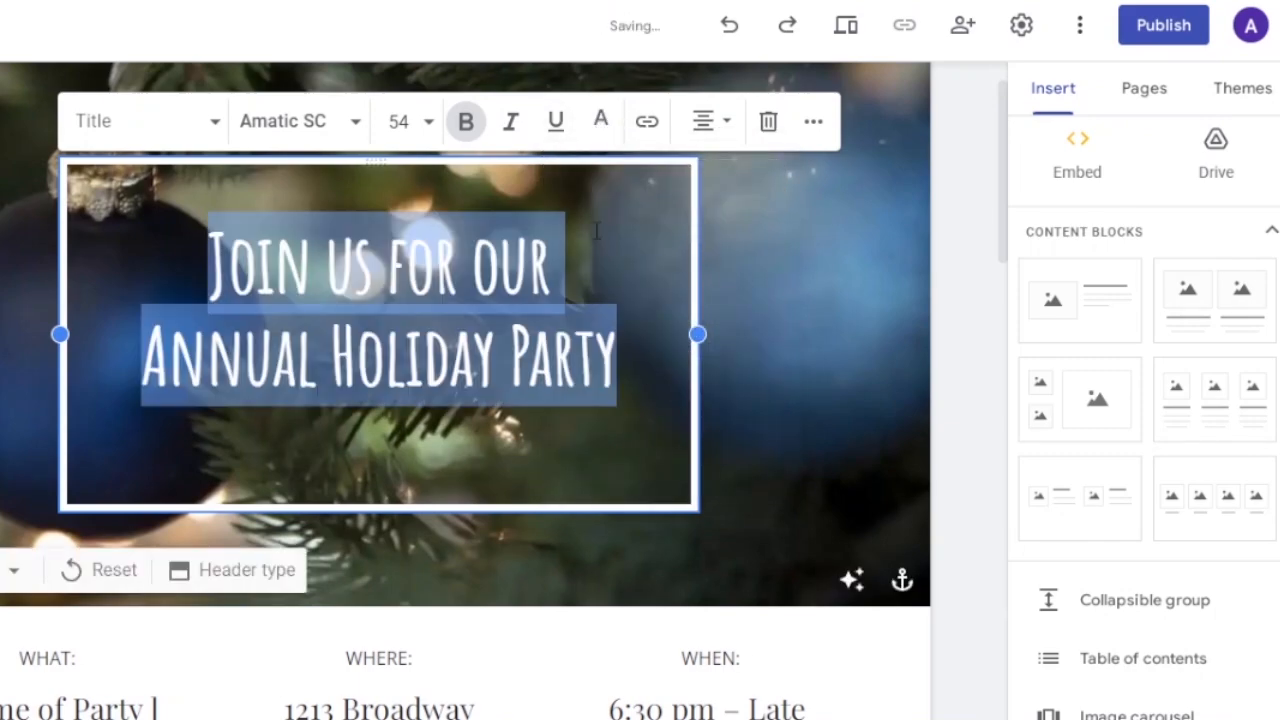
Turn the header title into a hyperlink using the web address from the clipboard.
left_click(646, 128)
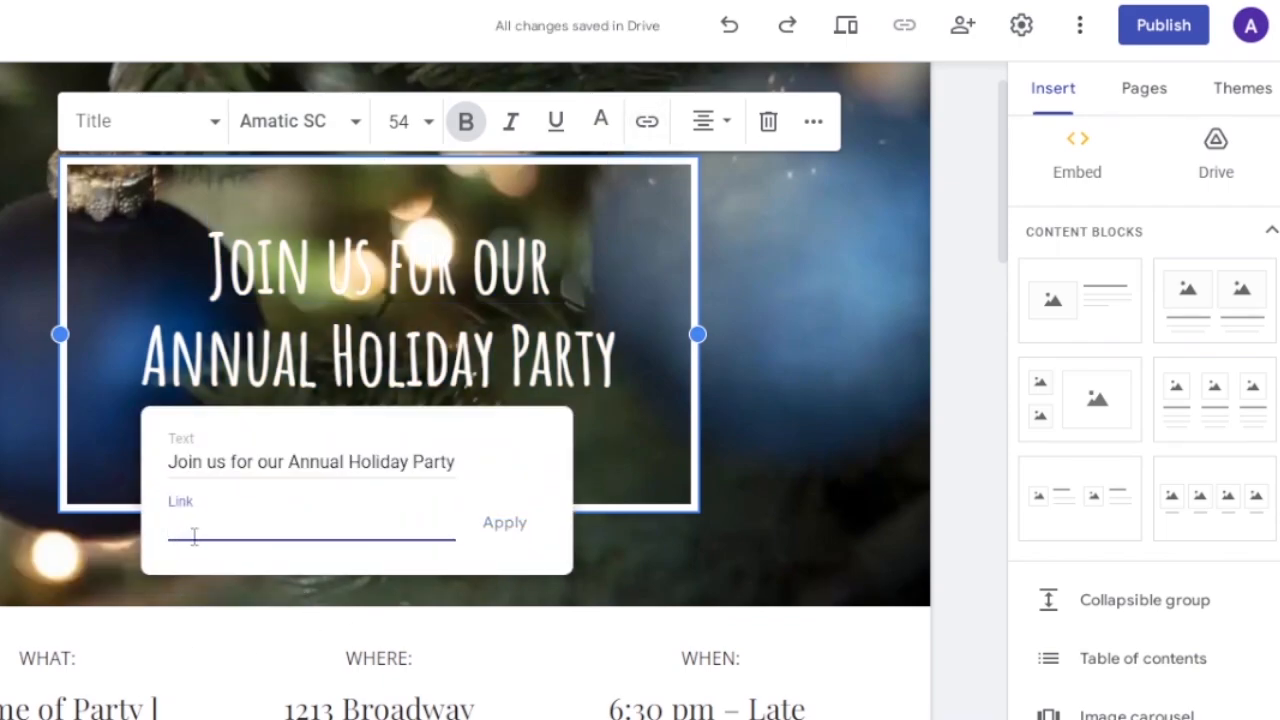
right_click(185, 528)
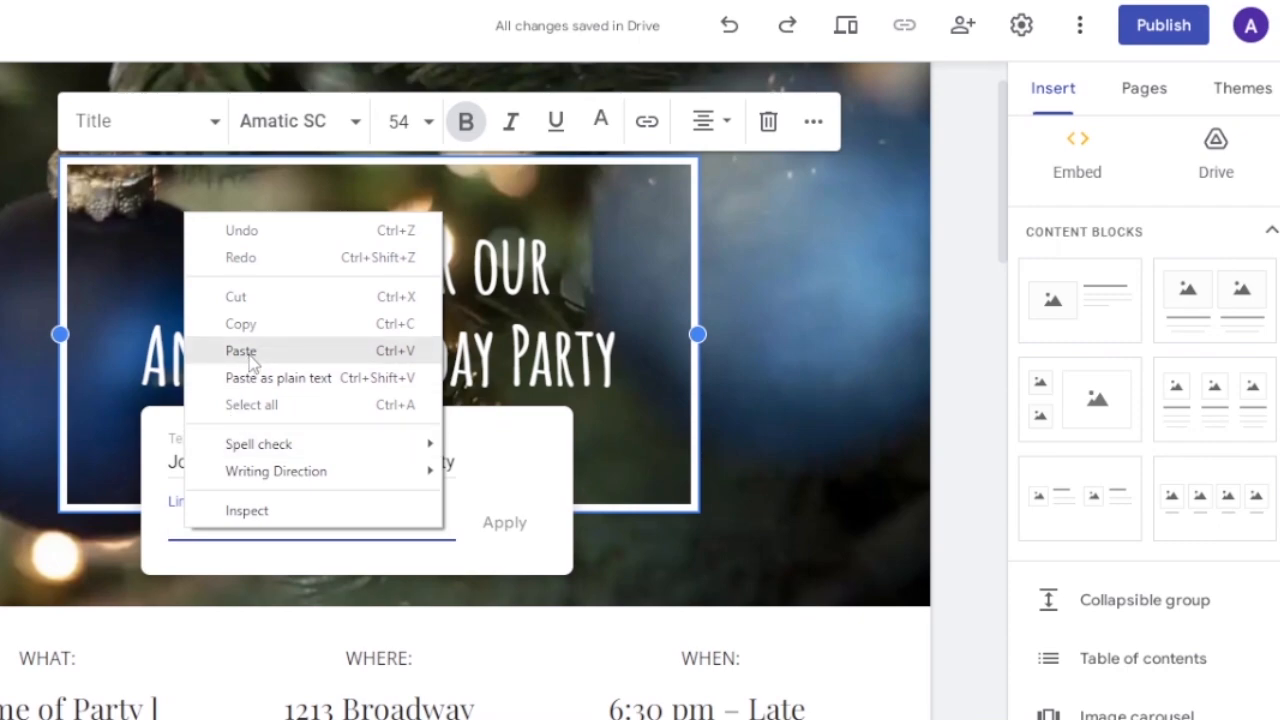
left_click(250, 352)
left_click(512, 532)
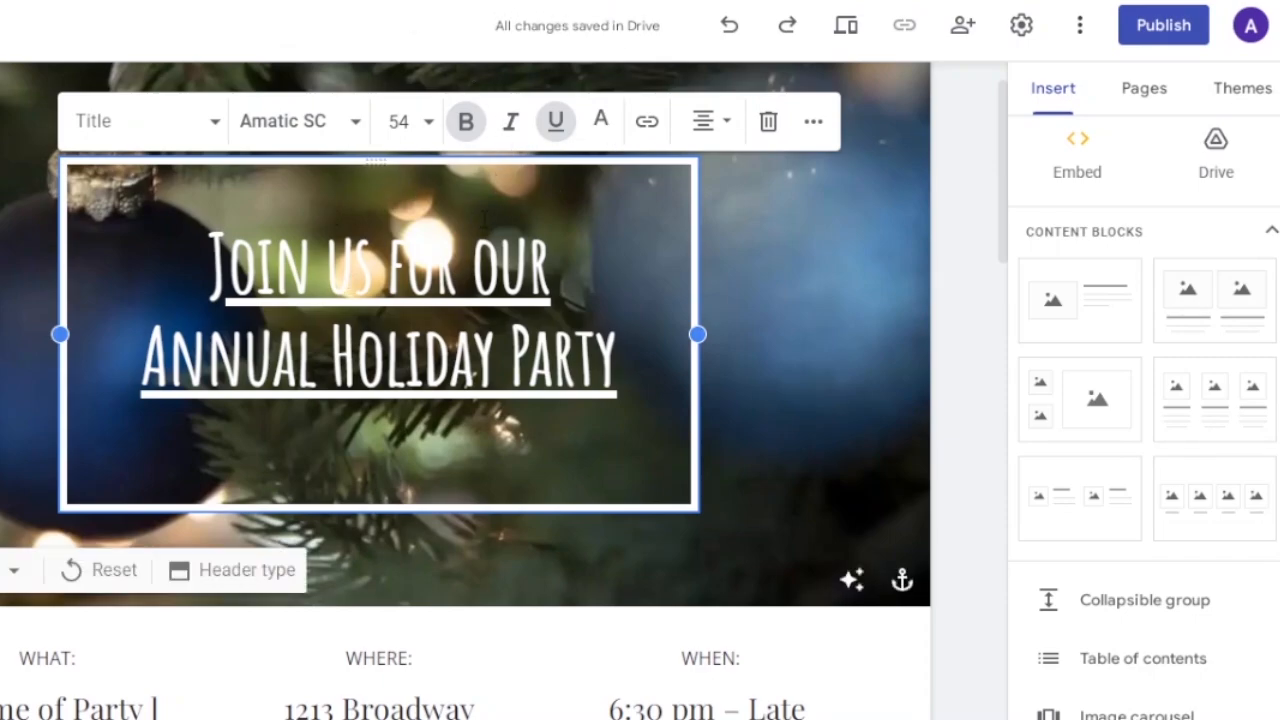
Examine the additional text formatting options and the home page's What, Where, When and "Get Ready for a Festive Evening!" text blocks.
left_click(814, 136)
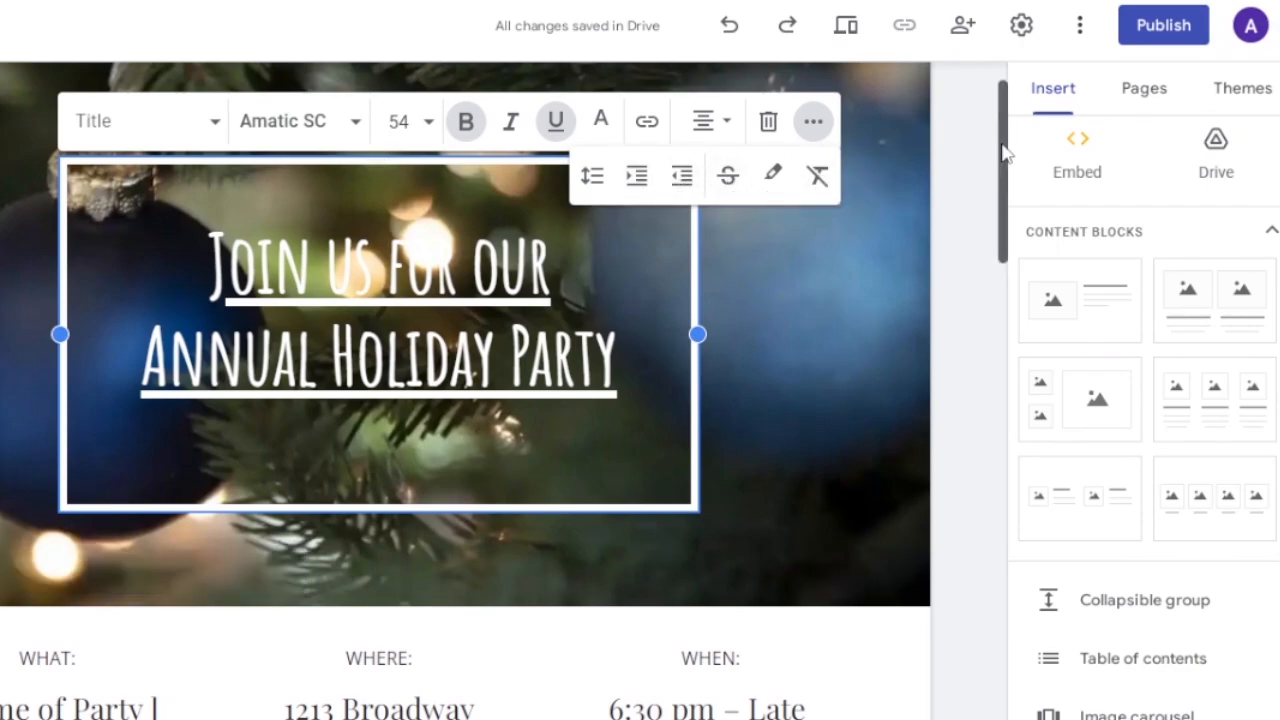
left_click_drag(1002, 160, 1008, 256)
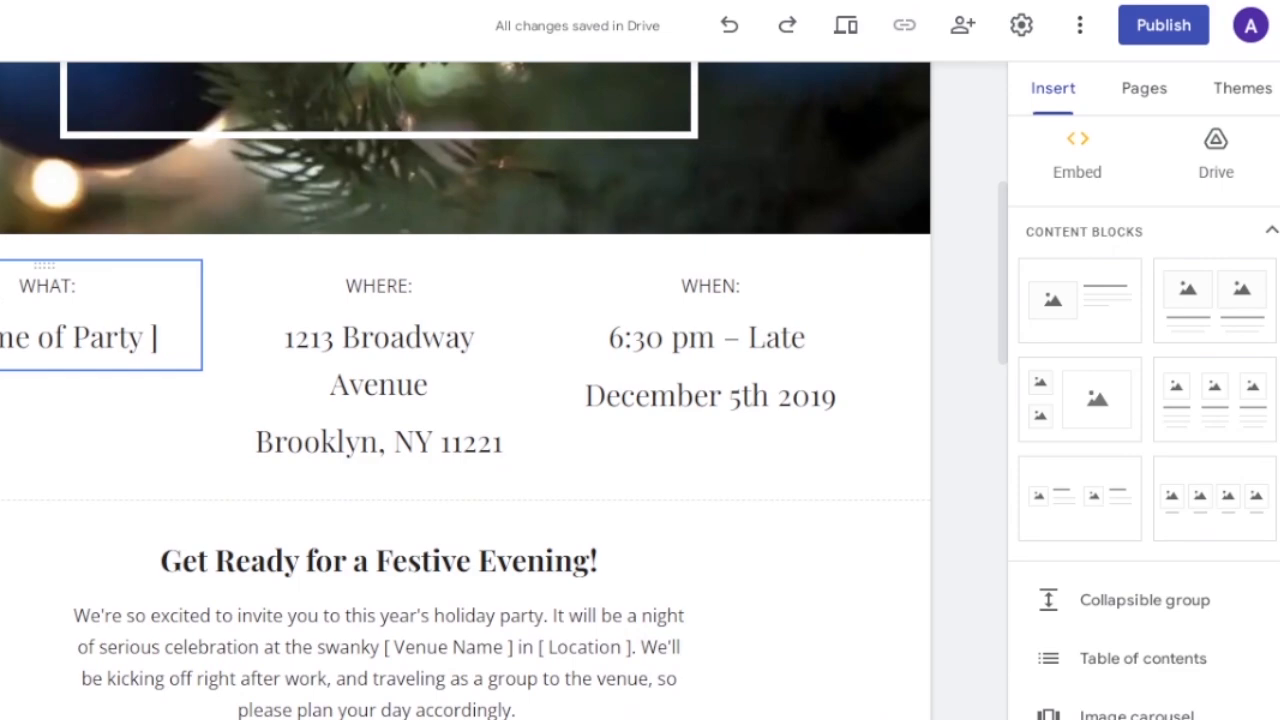
double_click(4, 338)
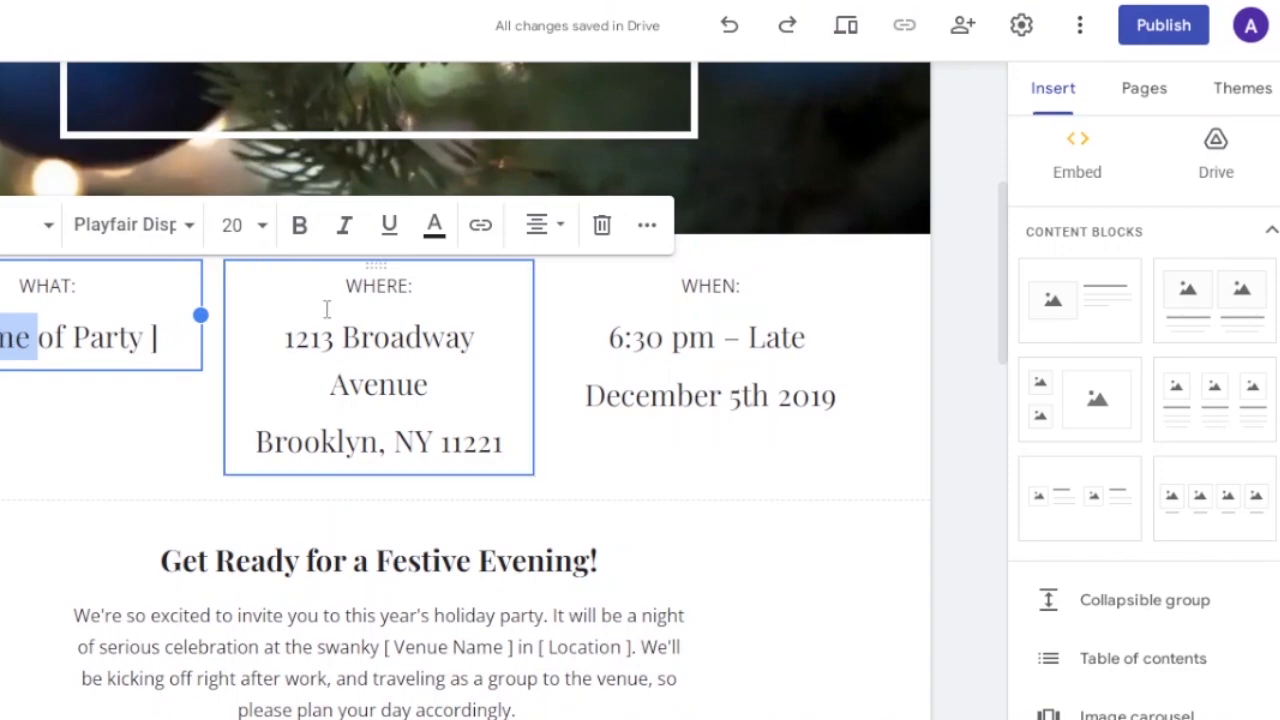
left_click(283, 342)
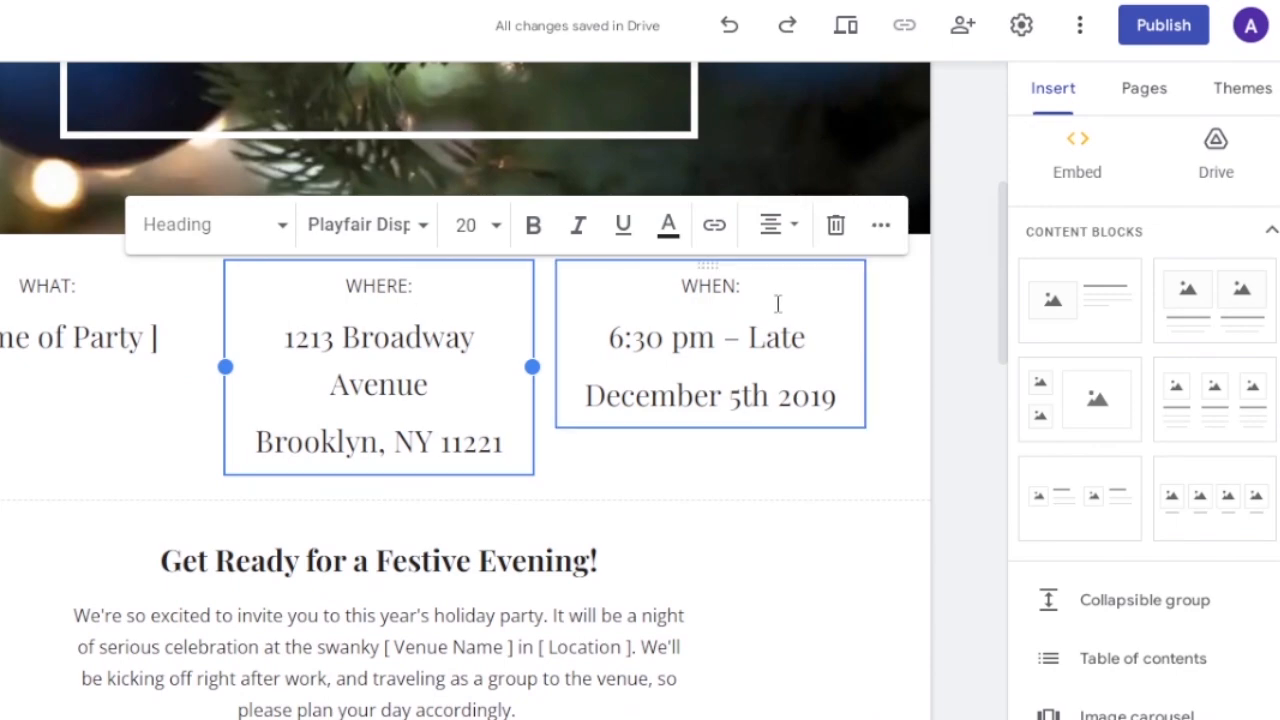
left_click(738, 337)
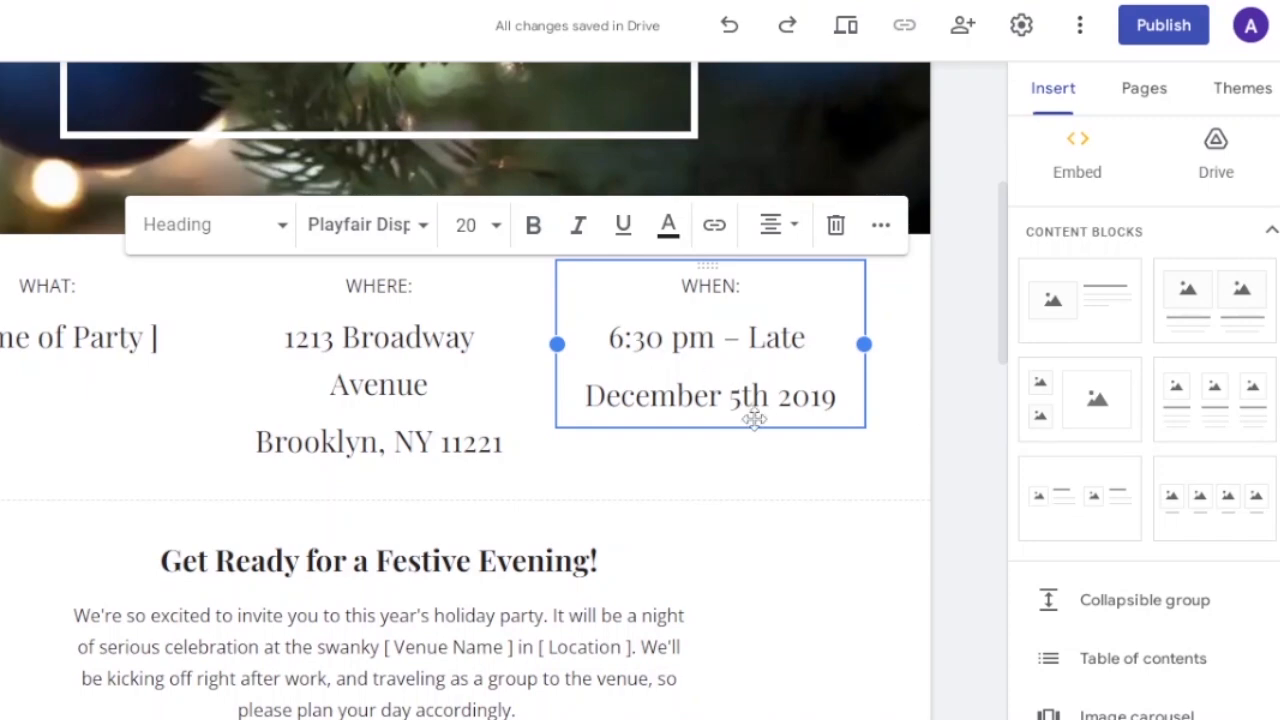
left_click_drag(586, 404, 677, 396)
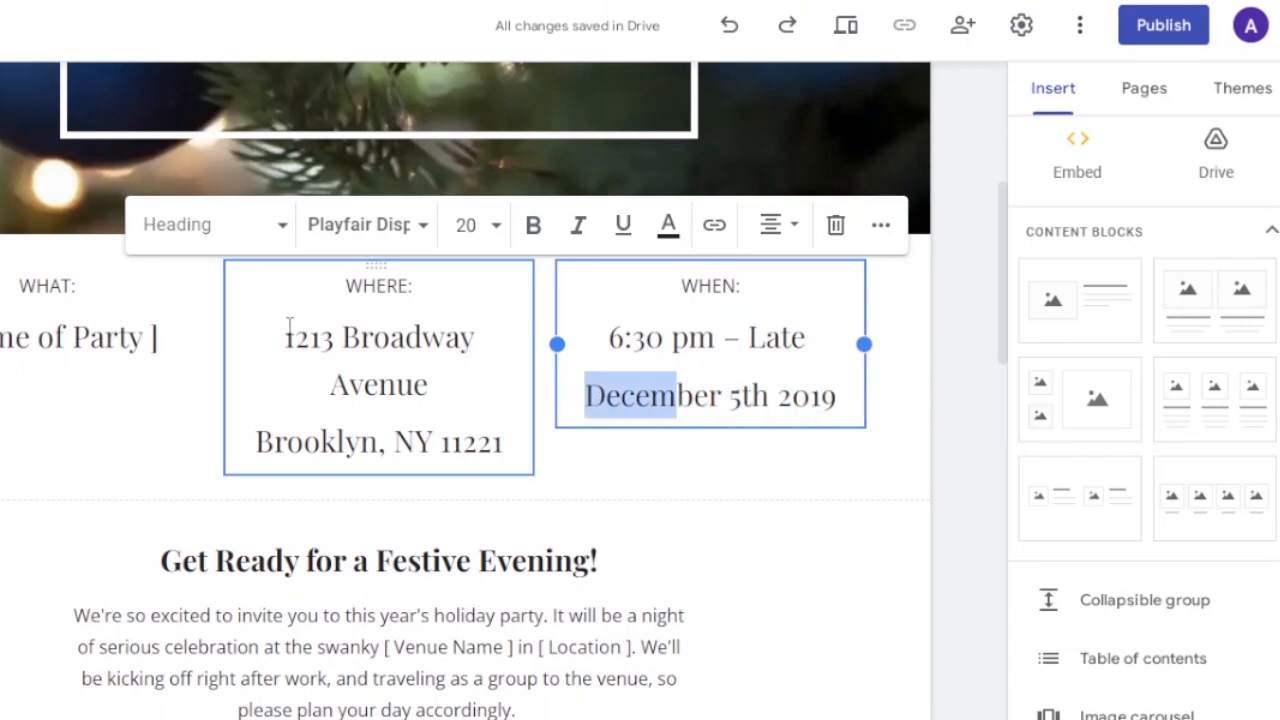
left_click_drag(288, 325, 464, 460)
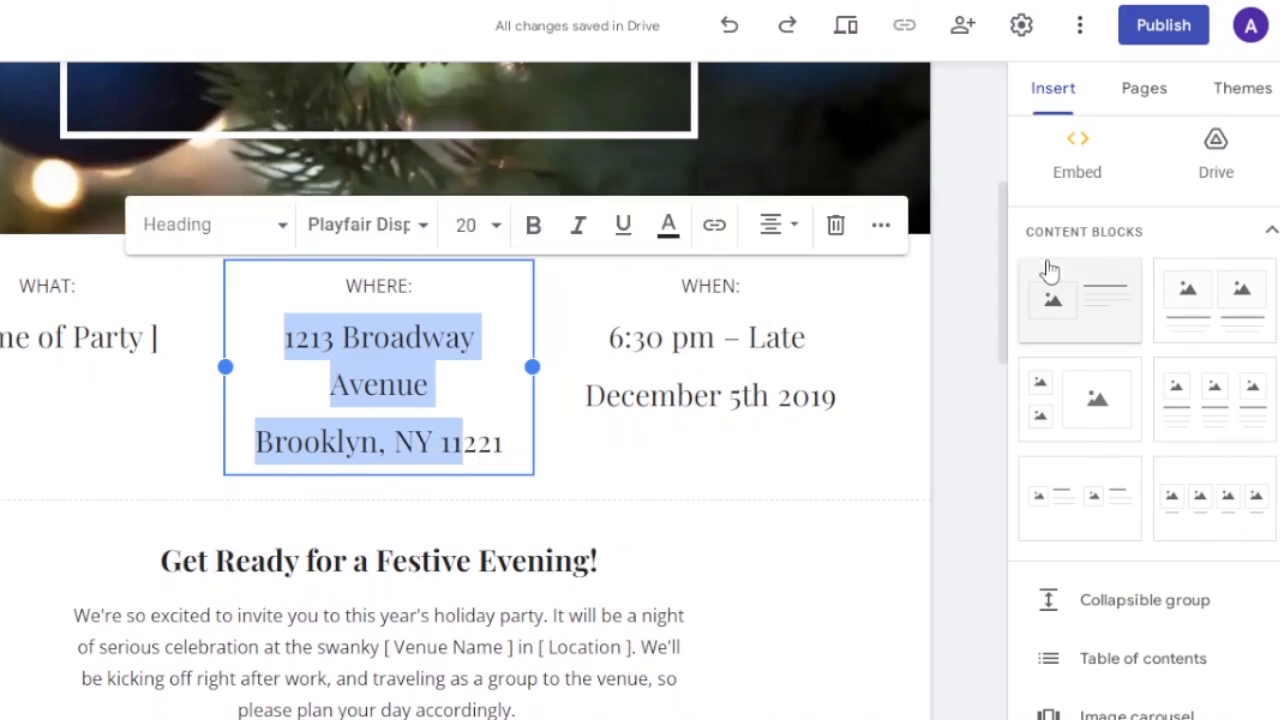
left_click_drag(1006, 251, 1006, 368)
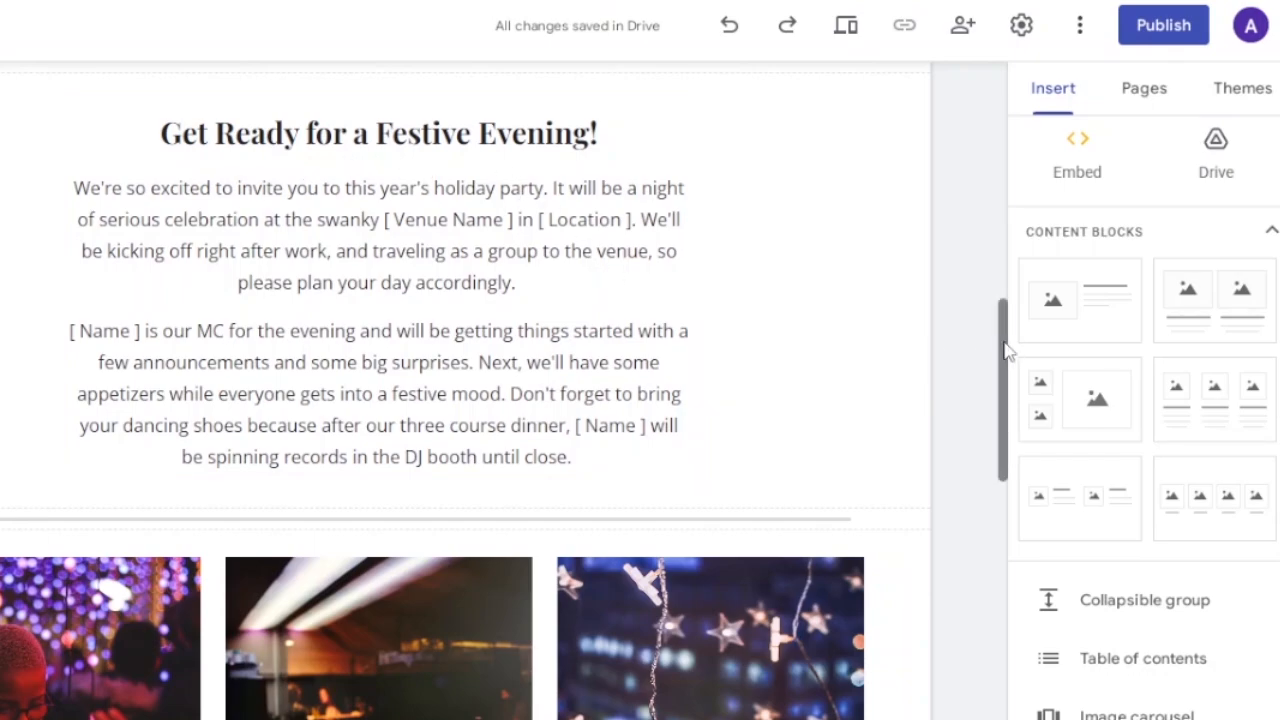
left_click_drag(1008, 350, 1127, 52)
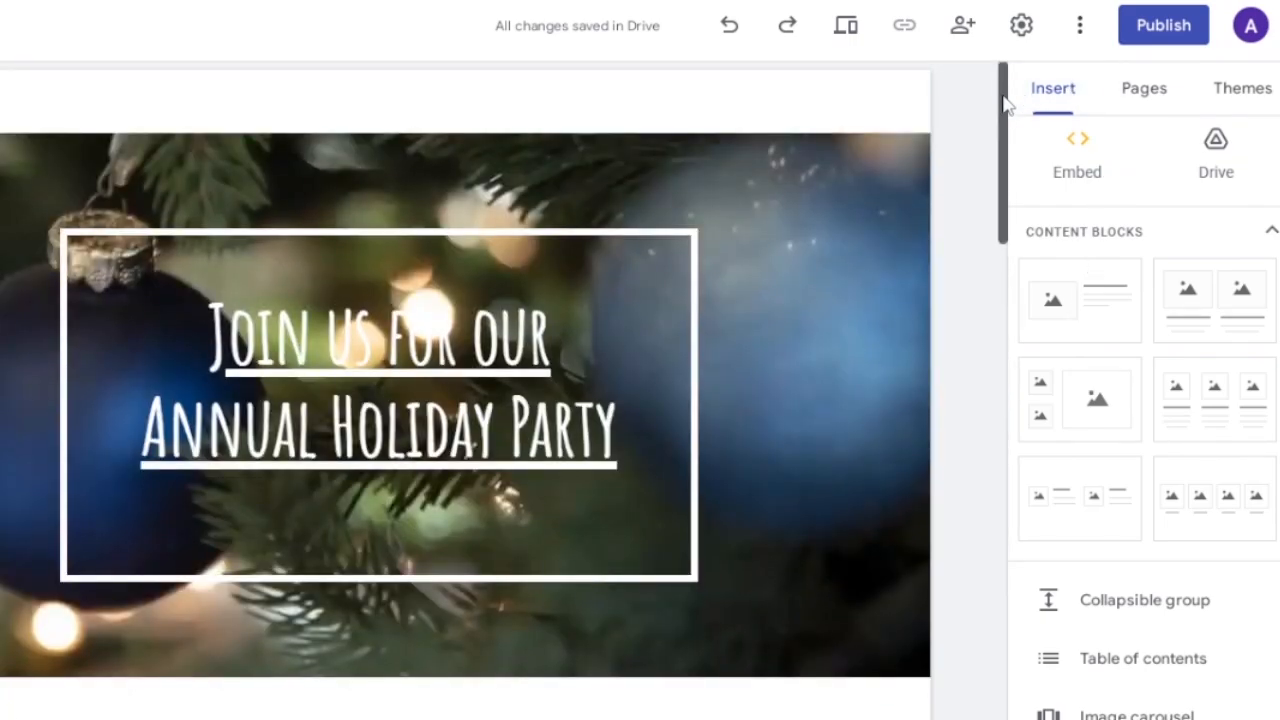
left_click_drag(1000, 109, 998, 322)
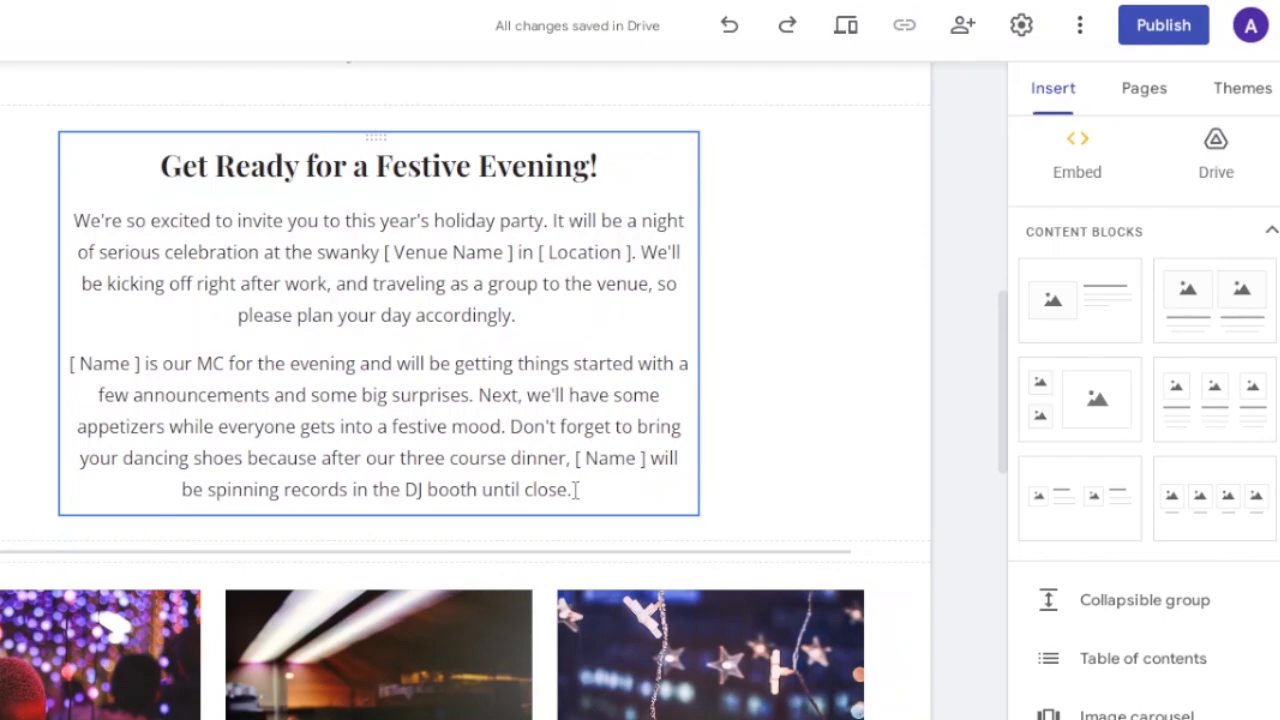
Examine the home page from the "Get Ready for a Festive Evening!" text through the photos and Recommended Attire to the RSVP button.
left_click_drag(91, 218, 564, 458)
left_click_drag(1008, 372, 1006, 460)
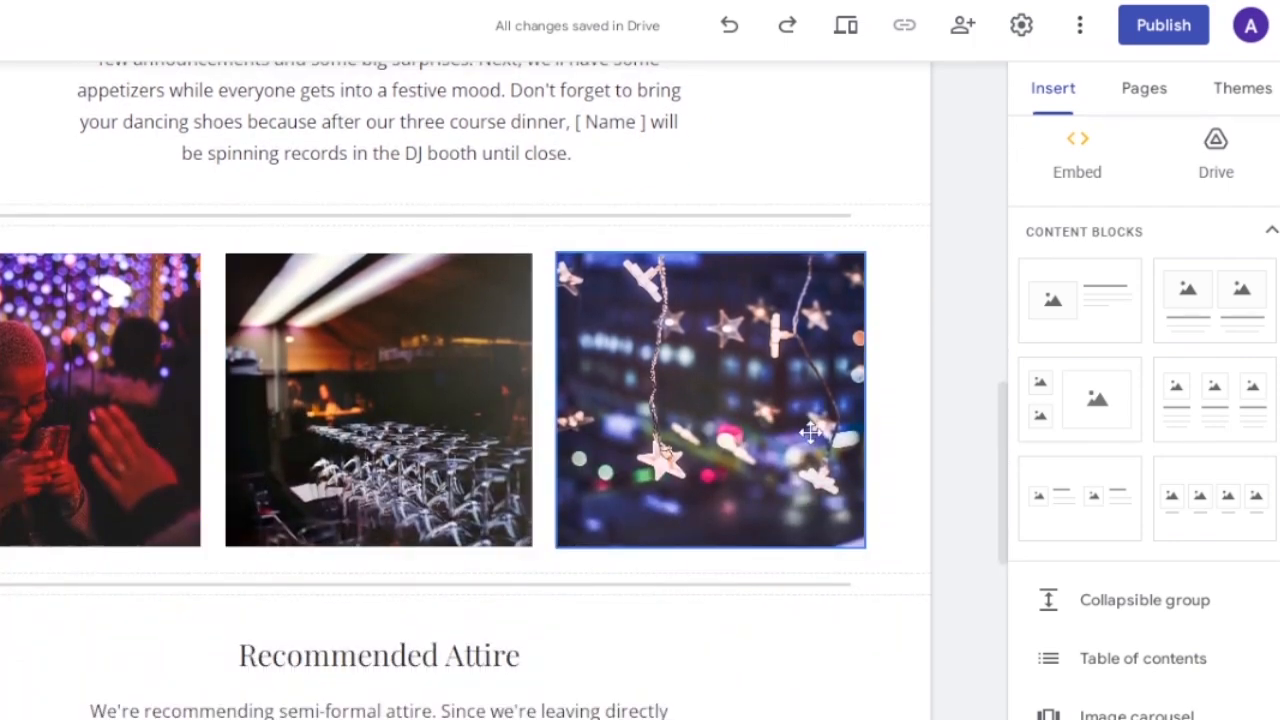
scroll(1117, 500, "down", 5)
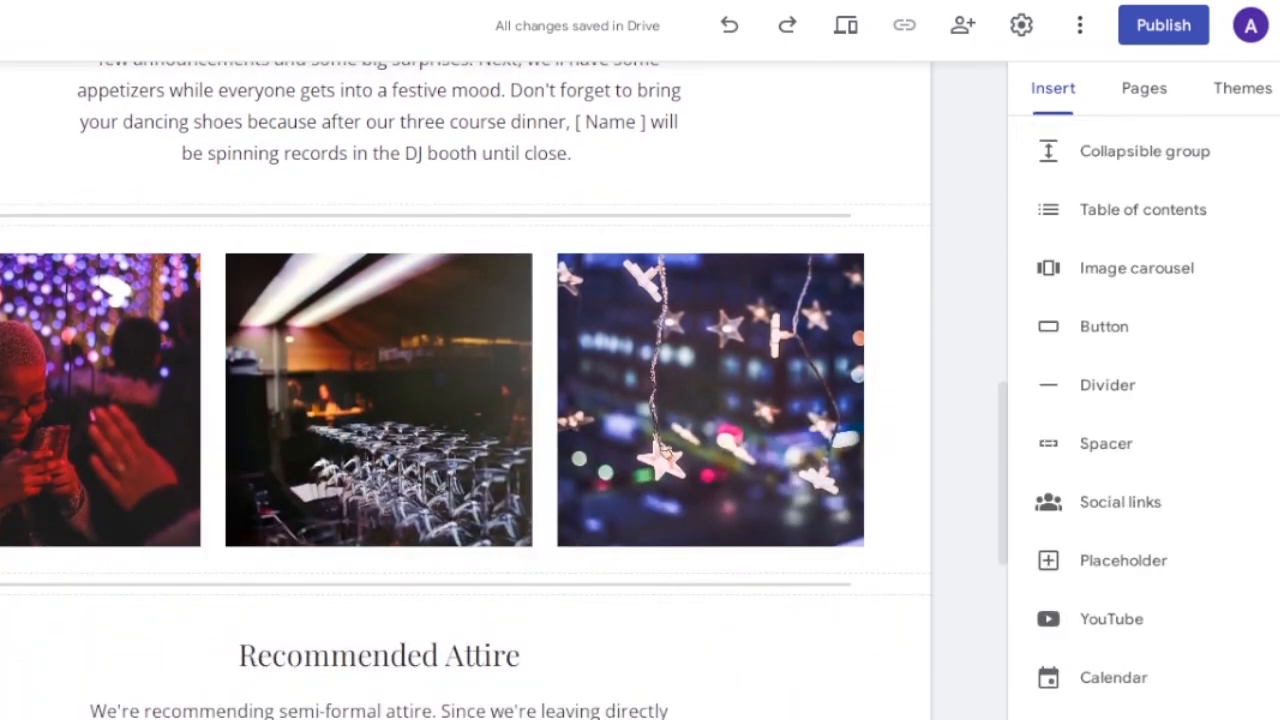
scroll(1117, 500, "up", 2)
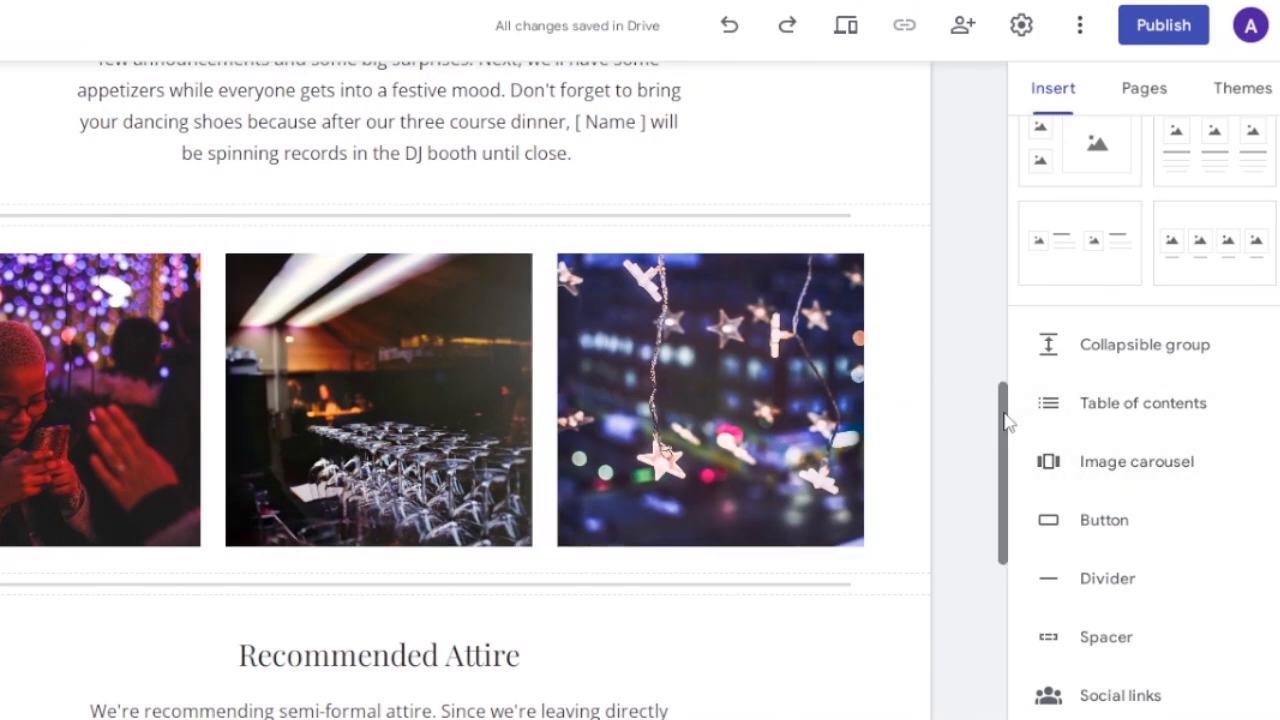
left_click_drag(1006, 420, 1050, 233)
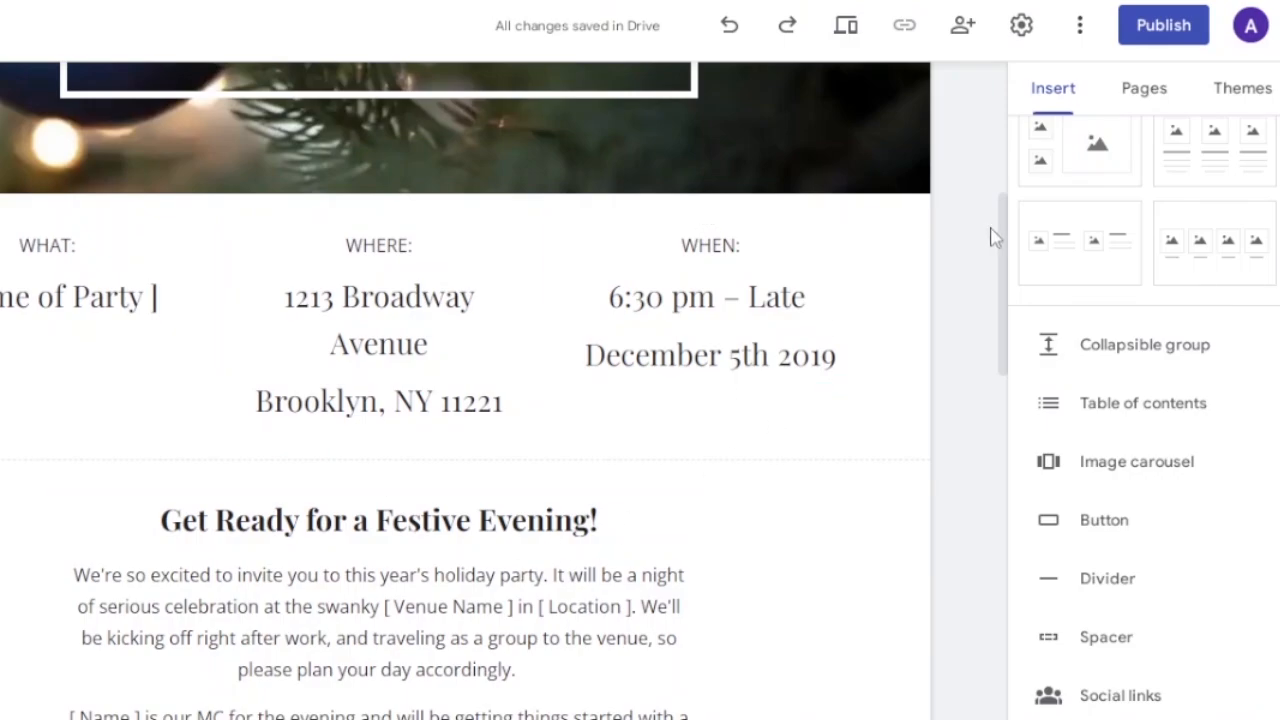
left_click_drag(1004, 240, 988, 512)
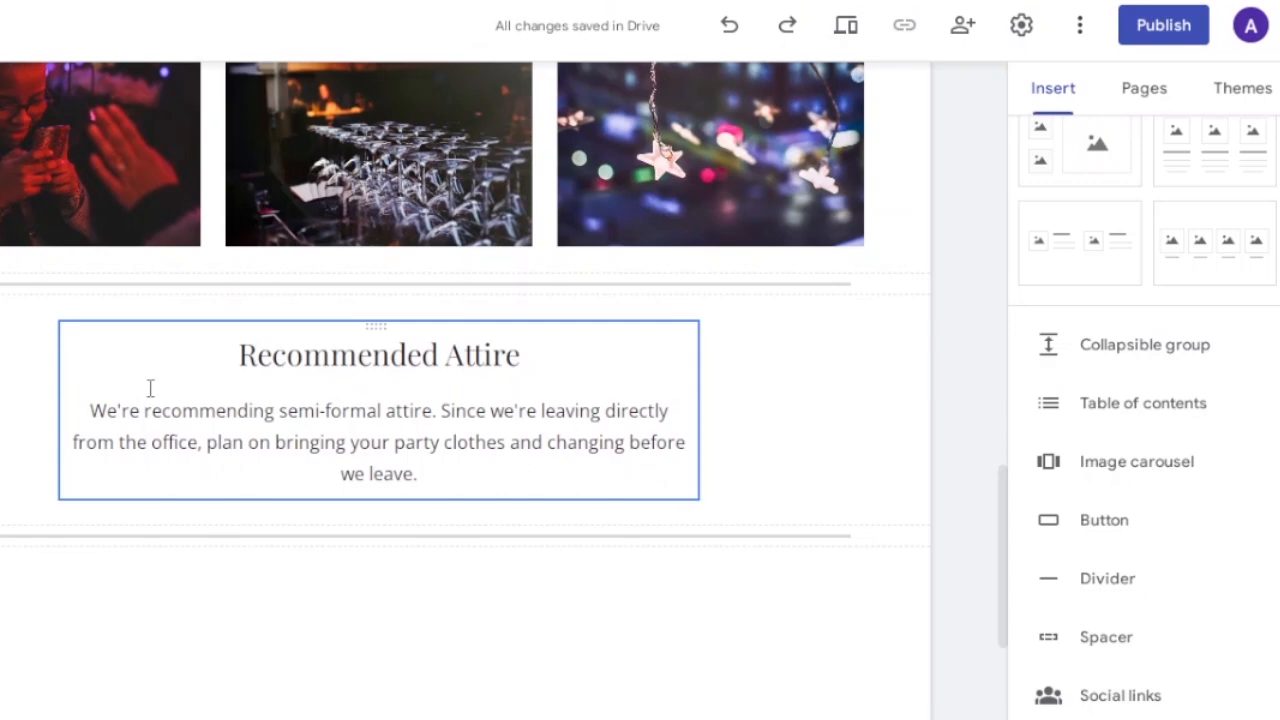
left_click_drag(144, 410, 497, 486)
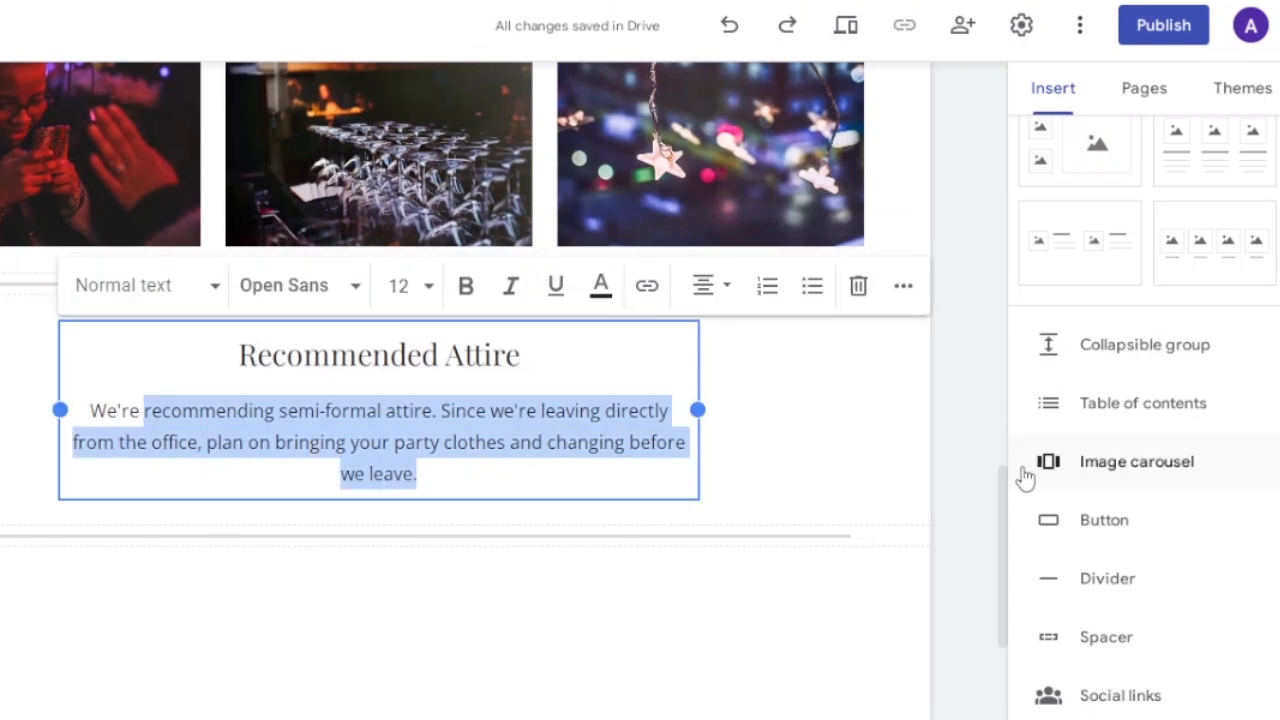
left_click_drag(1006, 497, 1006, 646)
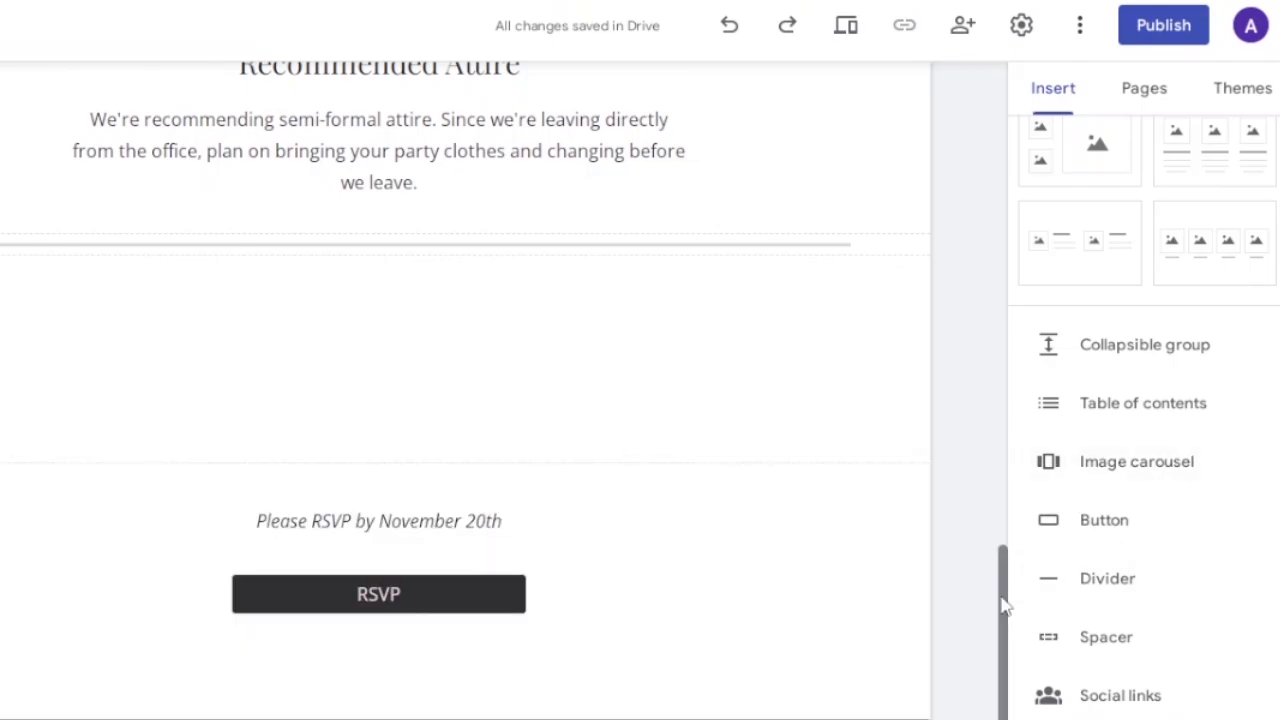
left_click_drag(1003, 605, 1000, 706)
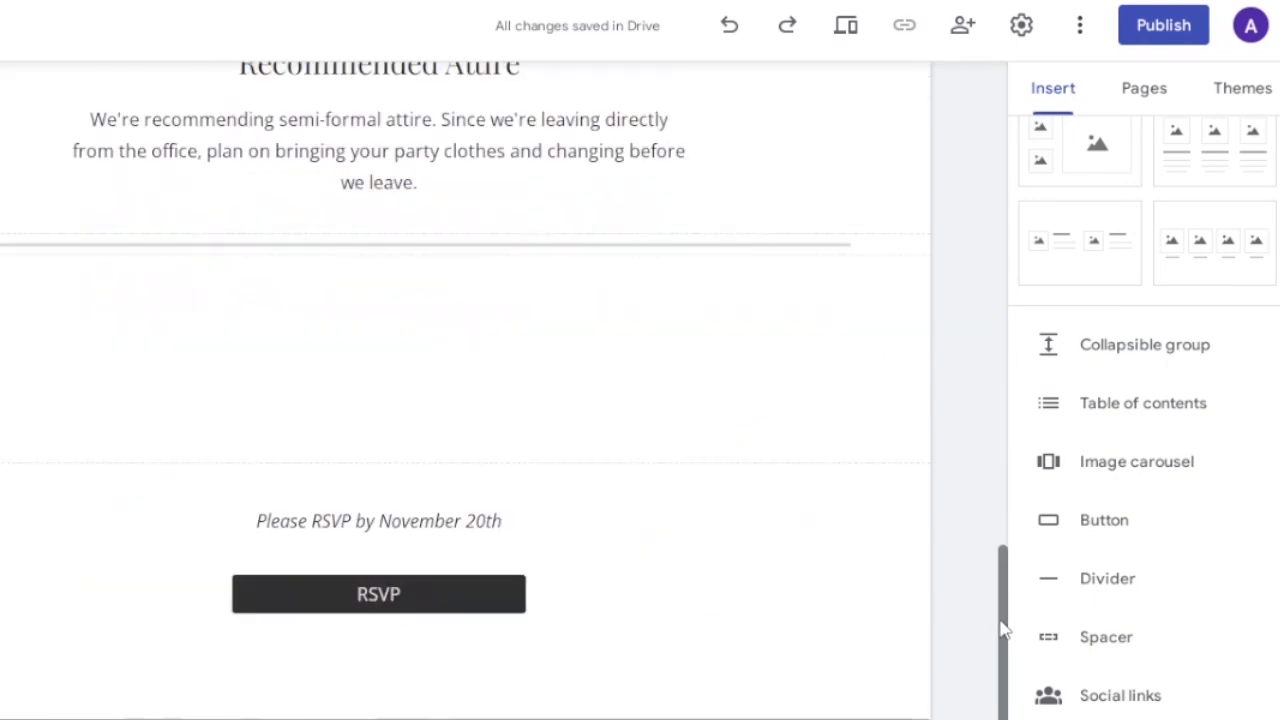
Review the site's additional options and the Holiday Party site's sharing and general access settings.
left_click(1078, 37)
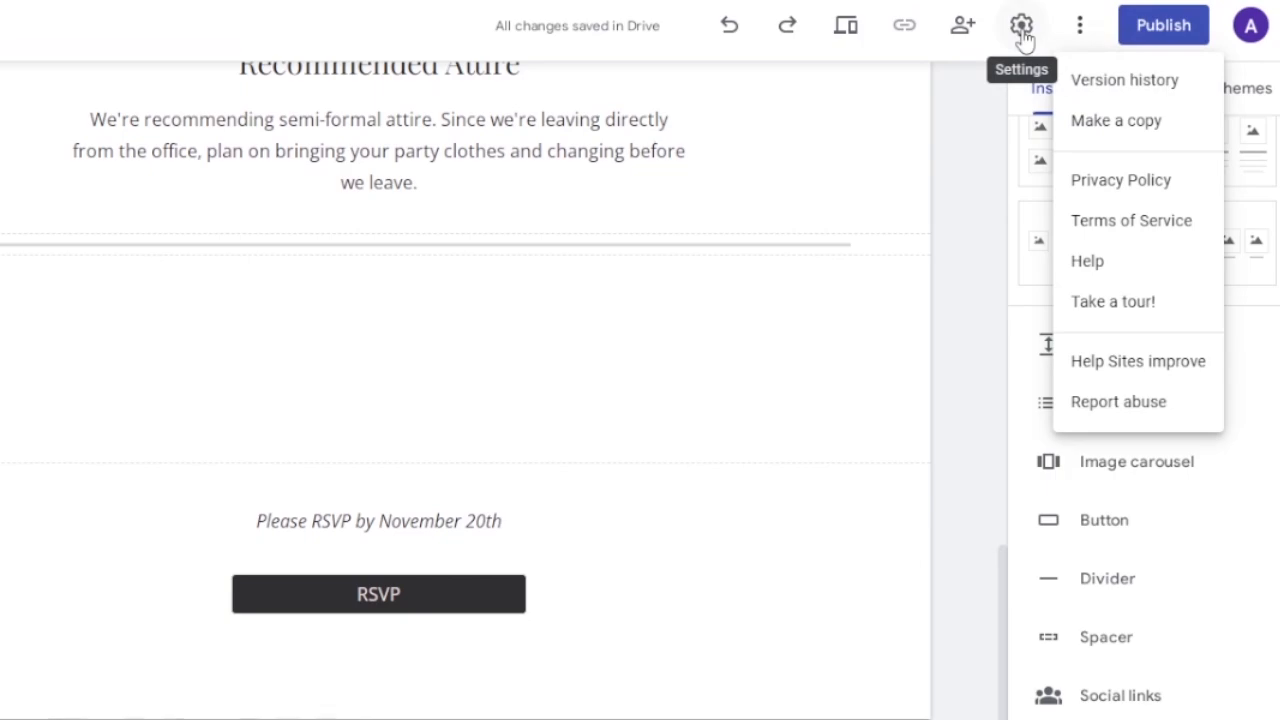
left_click(960, 38)
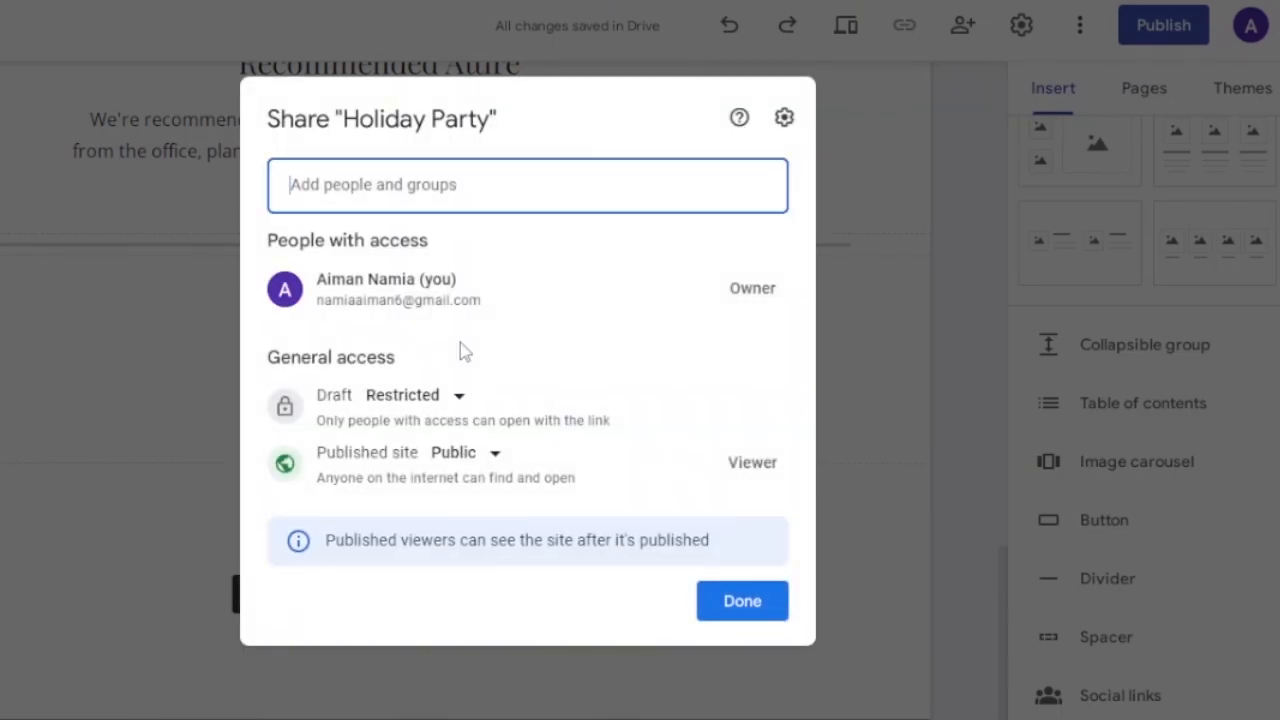
left_click(770, 605)
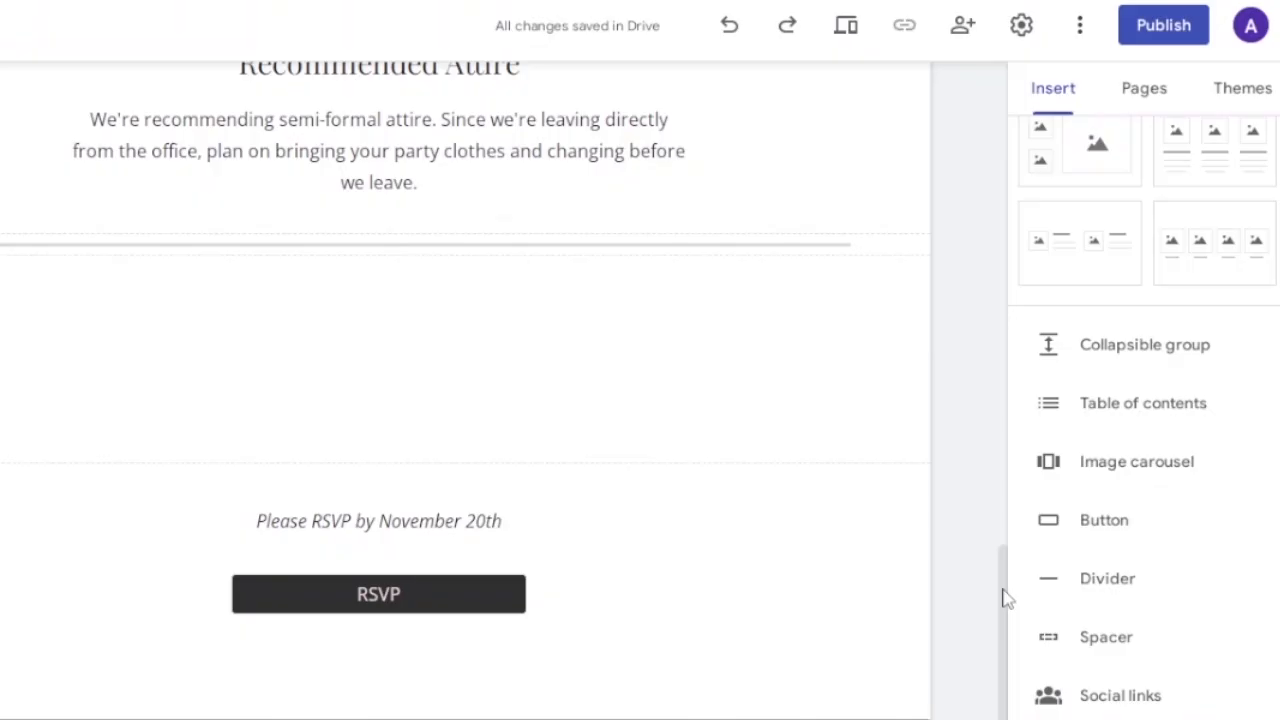
Look through the insertable page elements and open the map insertion dialog, closing it without adding a map.
left_click_drag(1003, 586, 1037, 90)
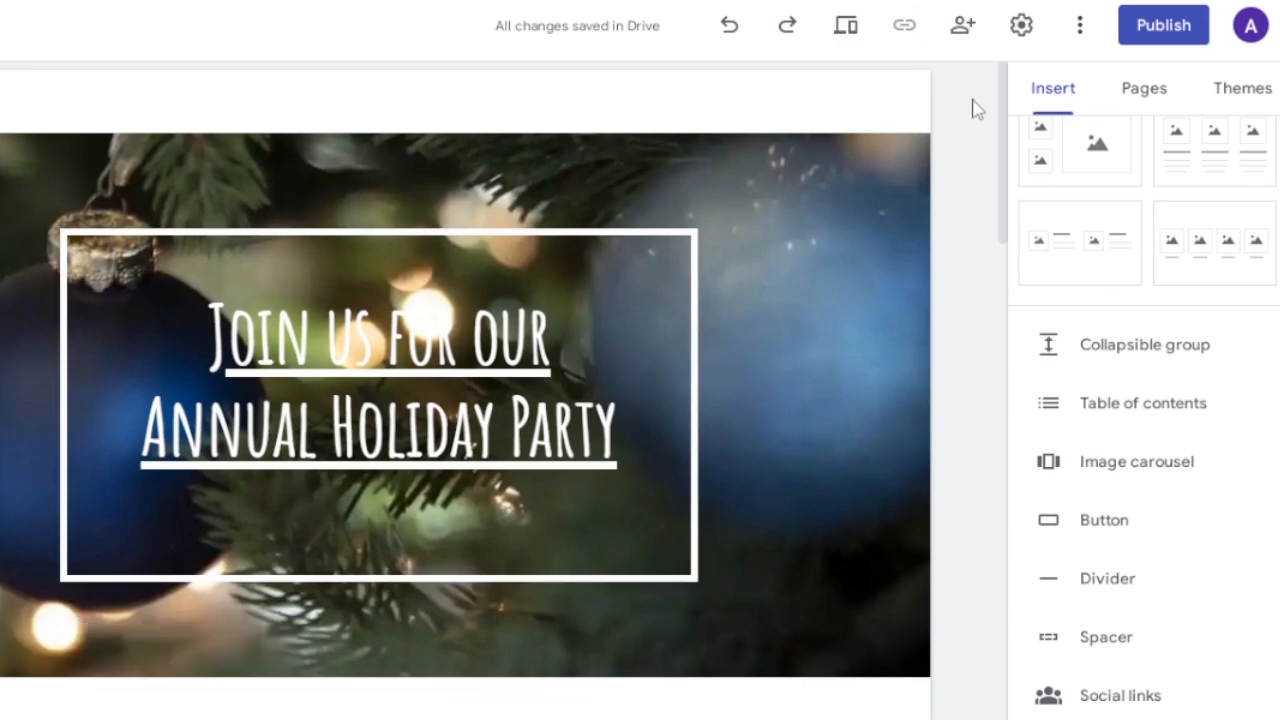
mouse_move(1010, 130)
left_mouse_down()
mouse_move(1006, 520)
mouse_move(1015, 108)
left_mouse_up()
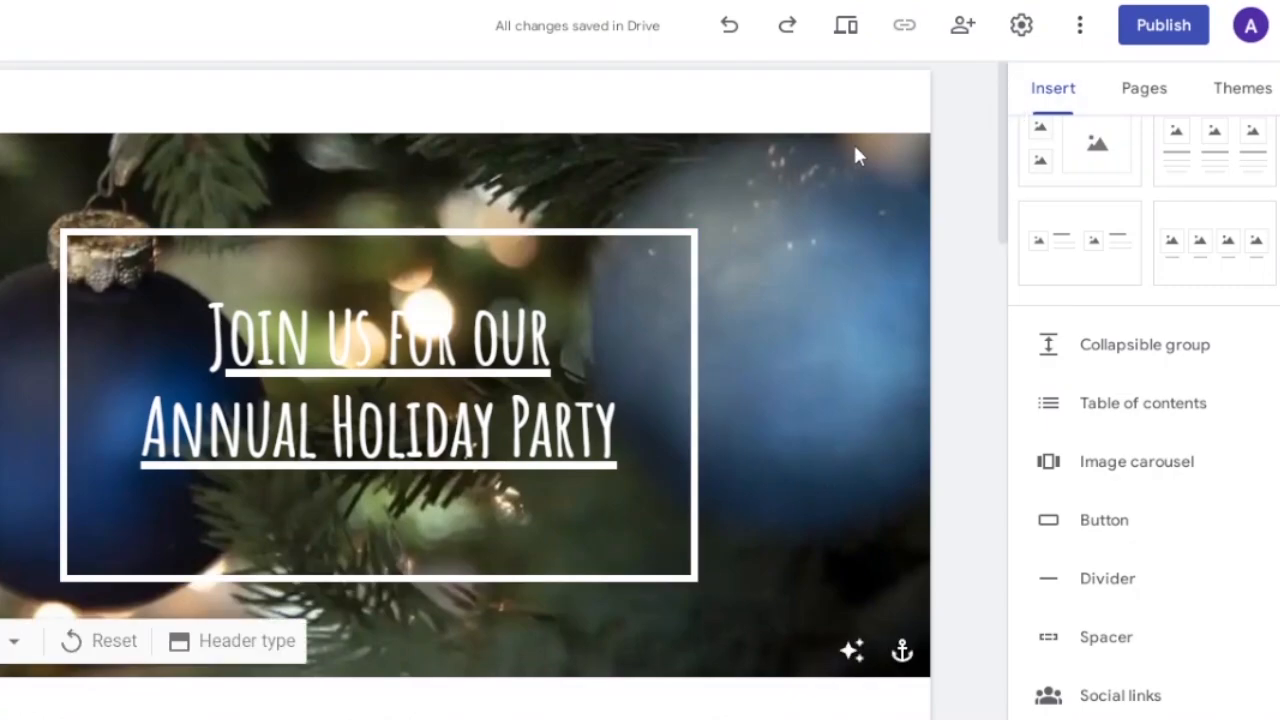
left_click_drag(1009, 169, 997, 224)
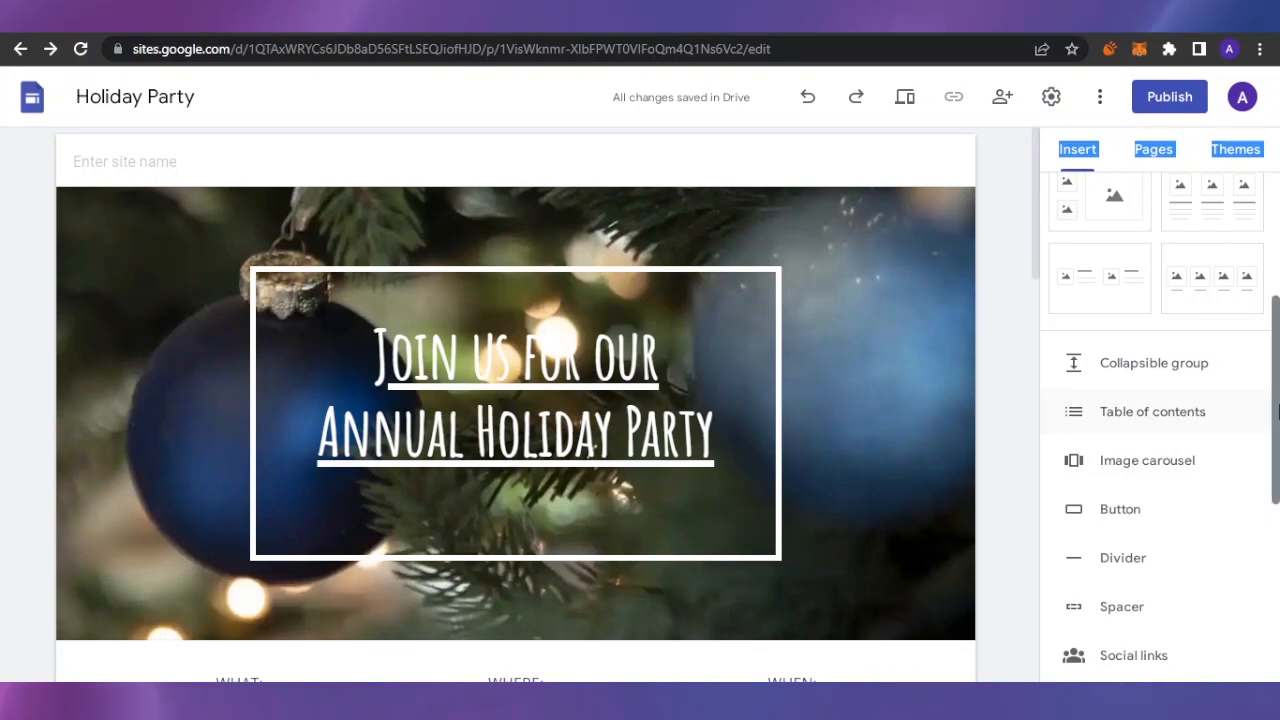
left_click_drag(1277, 404, 1278, 461)
scroll(1150, 365, "down", 2)
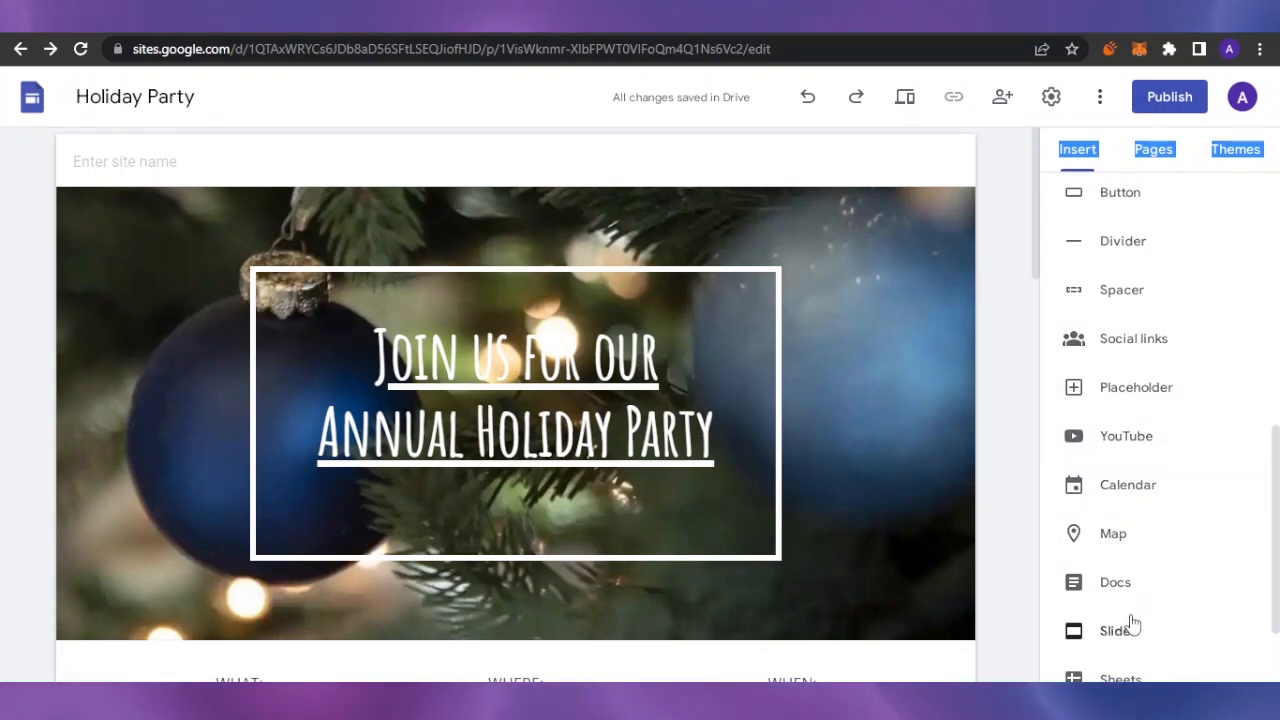
scroll(1119, 604, "down", 1)
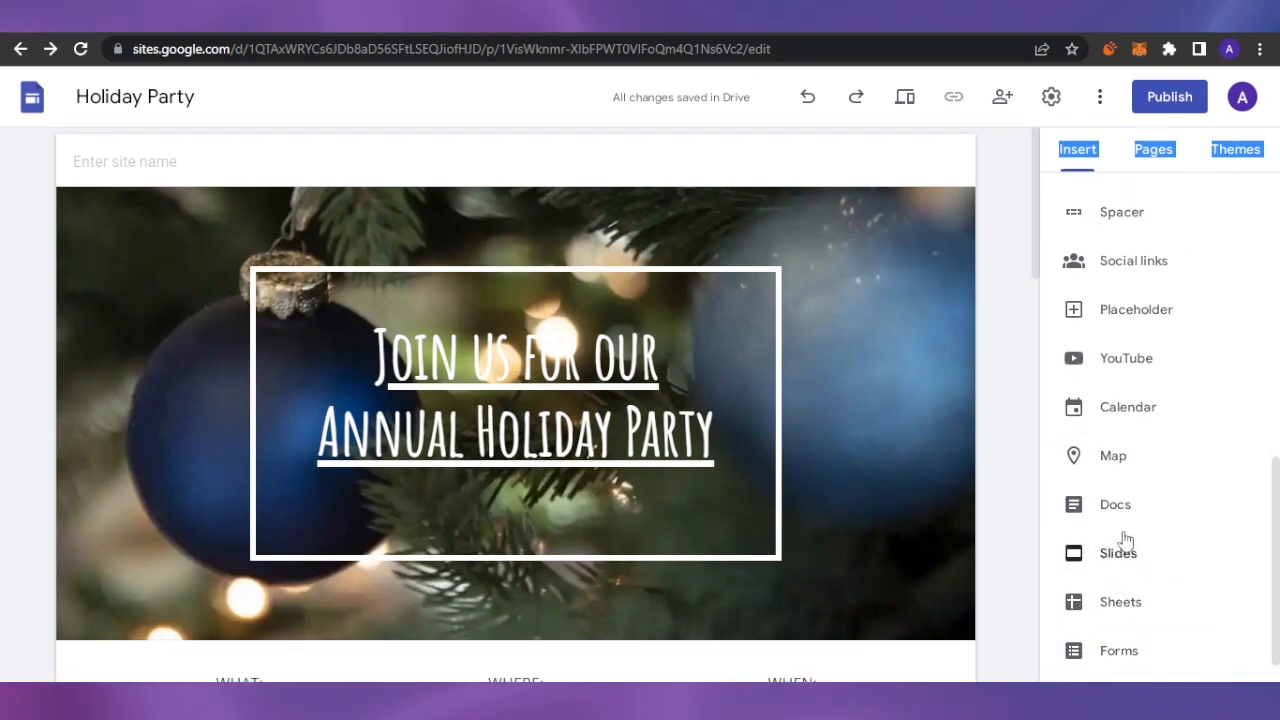
left_click(1109, 460)
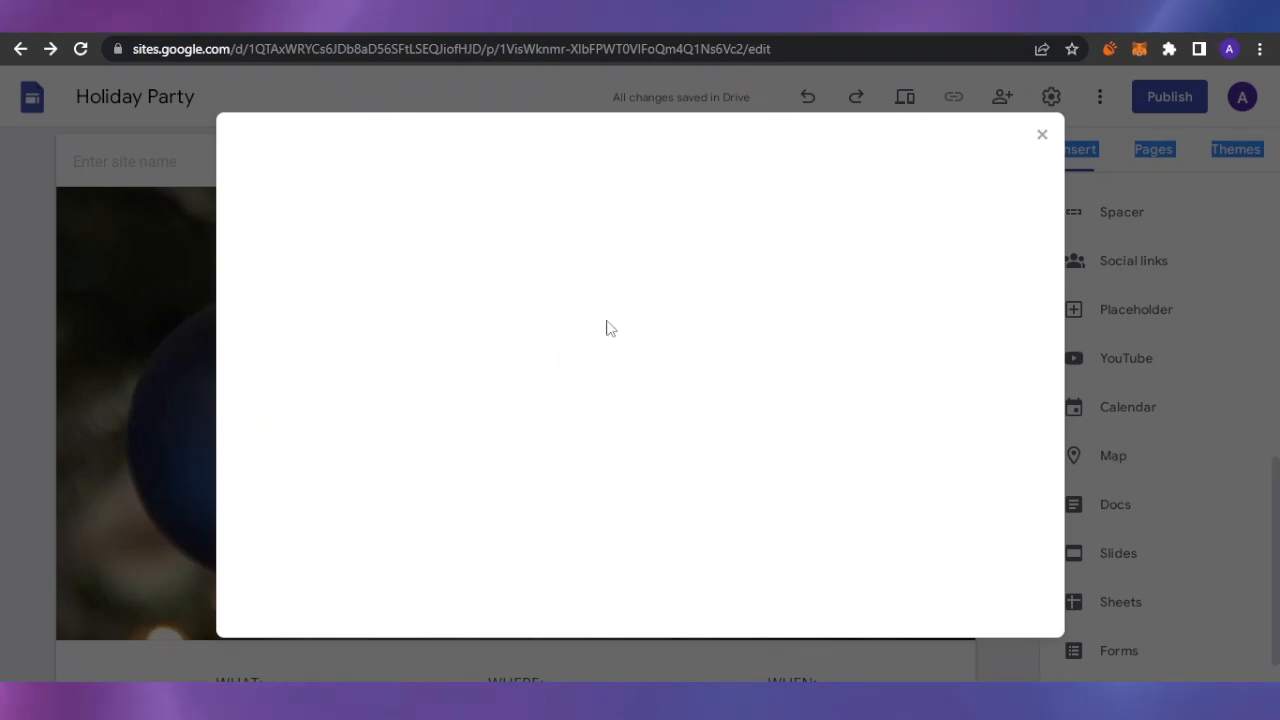
left_click(1042, 135)
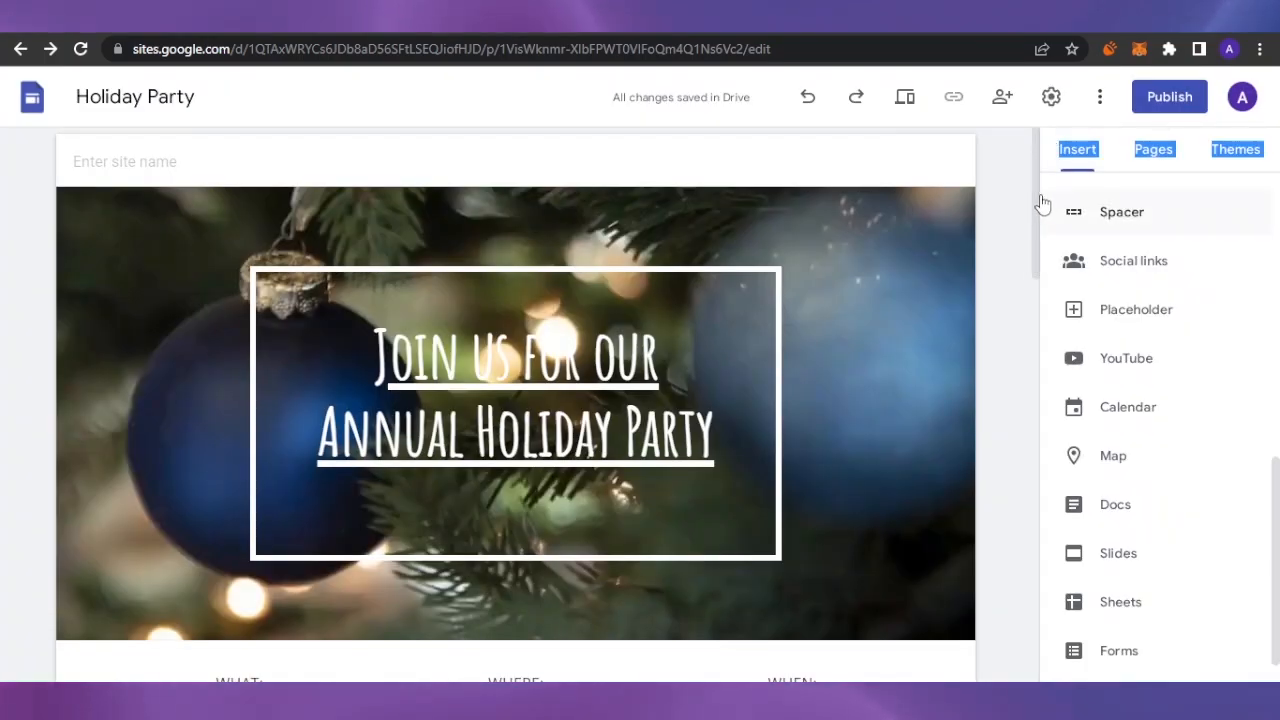
scroll(1020, 457, "down", 10)
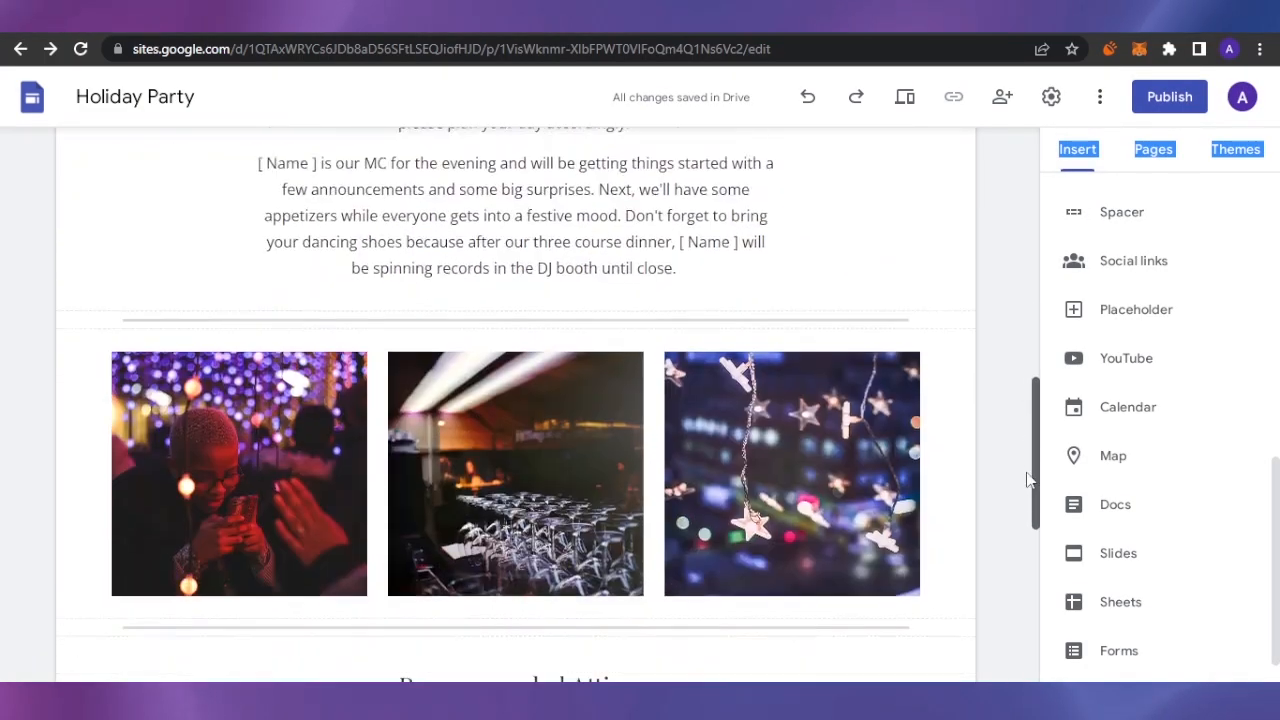
scroll(1027, 478, "down", 1)
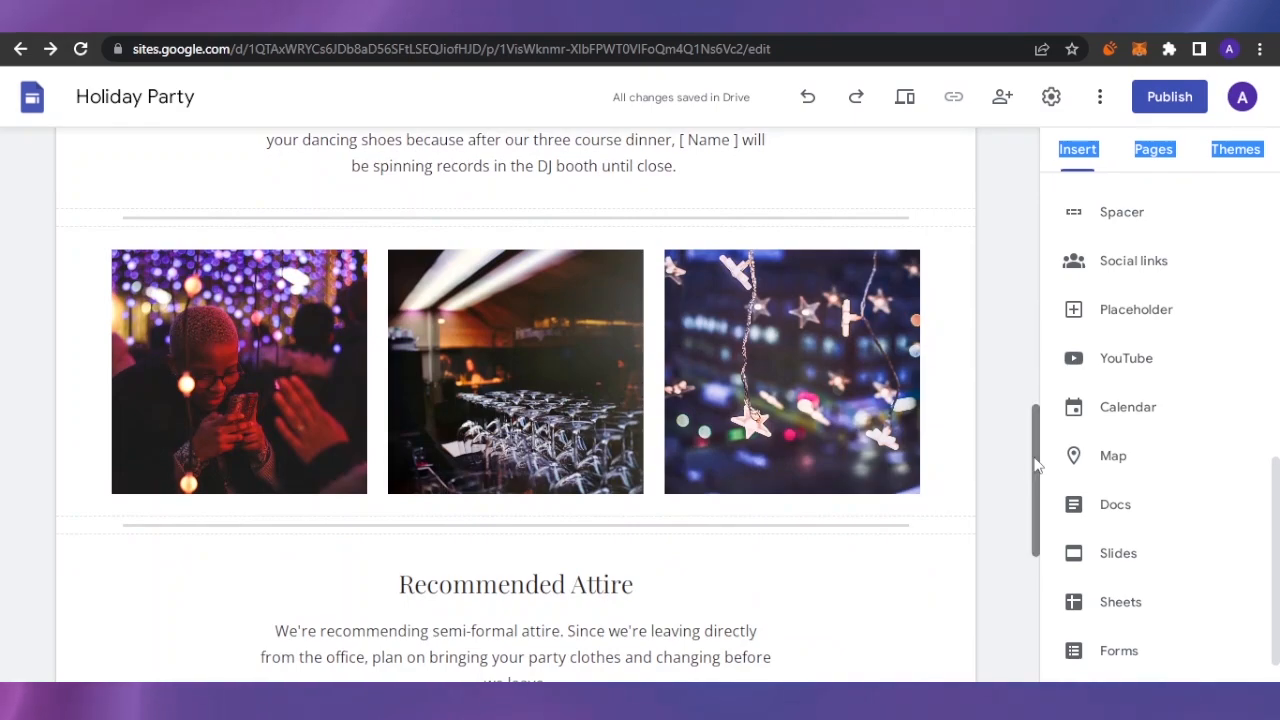
scroll(1276, 545, "down", 1)
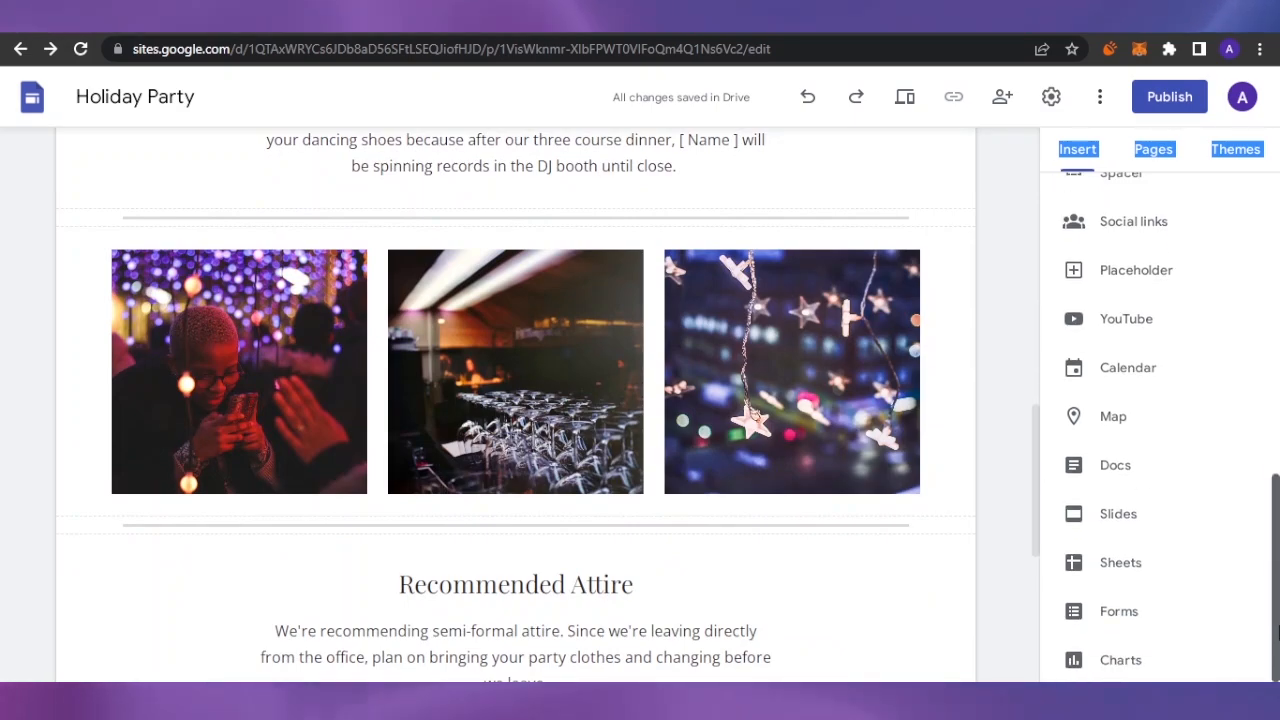
left_click_drag(1279, 540, 1277, 178)
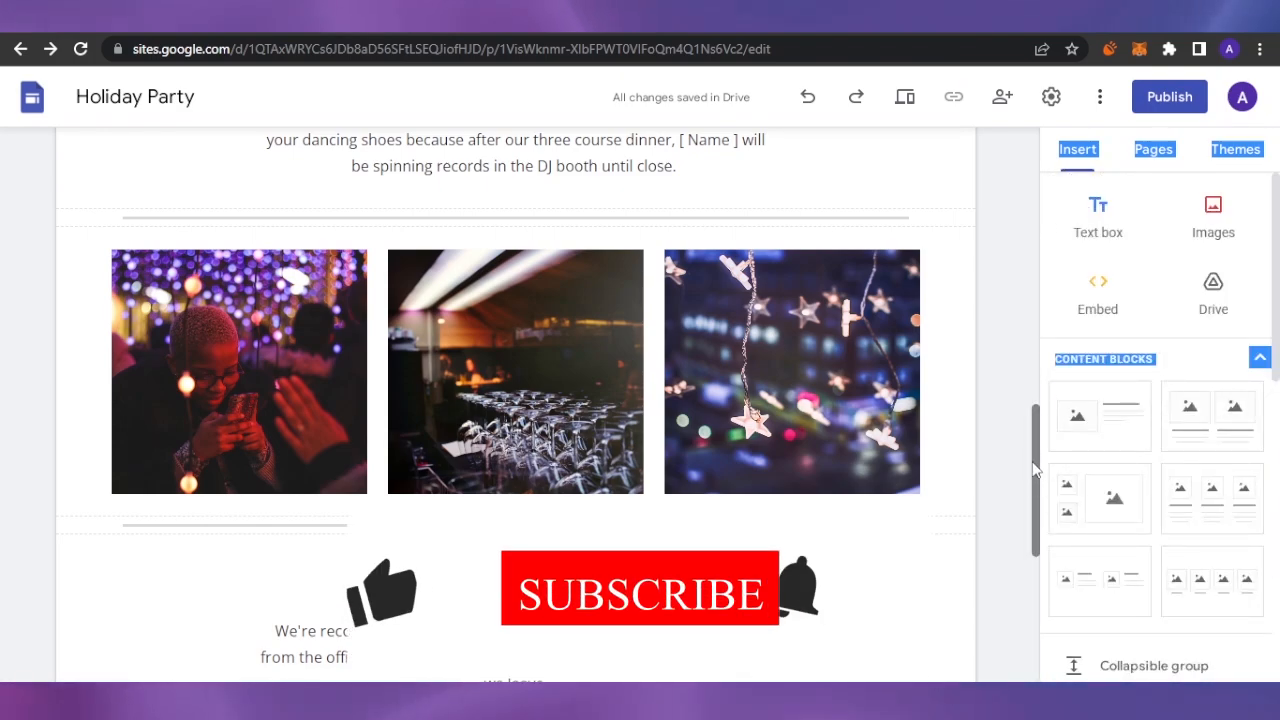
scroll(1032, 197, "up", 10)
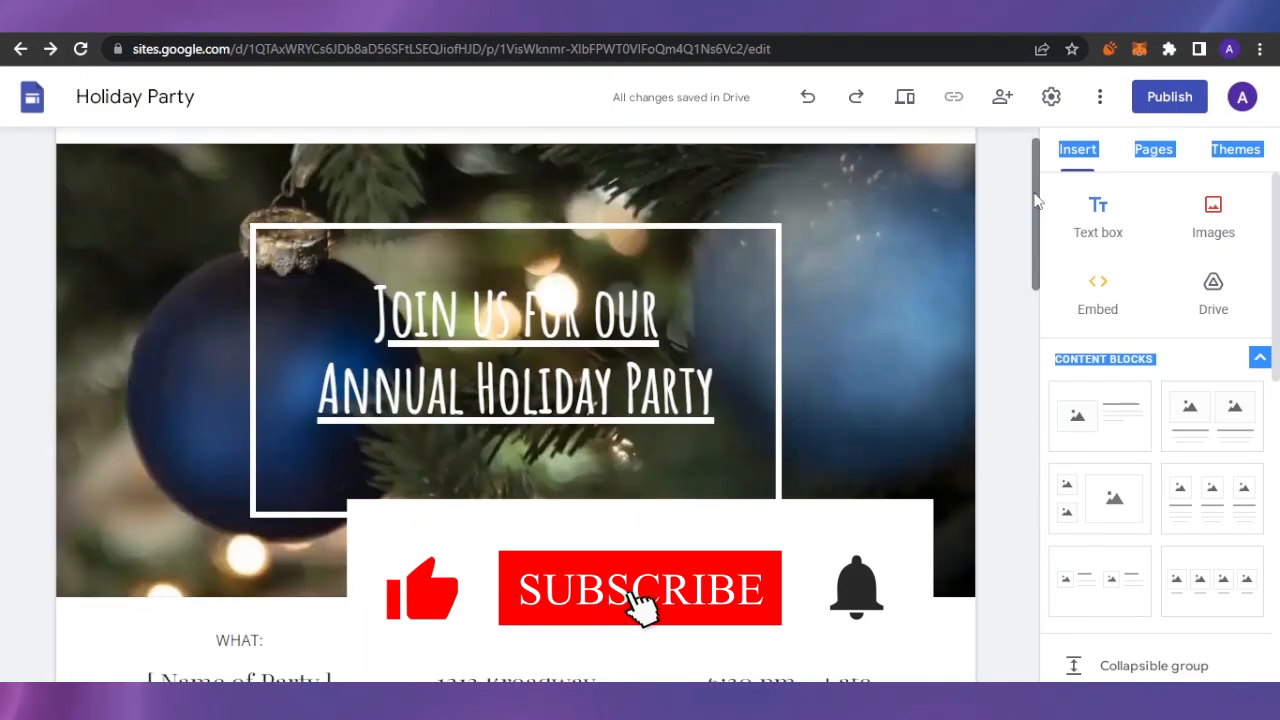